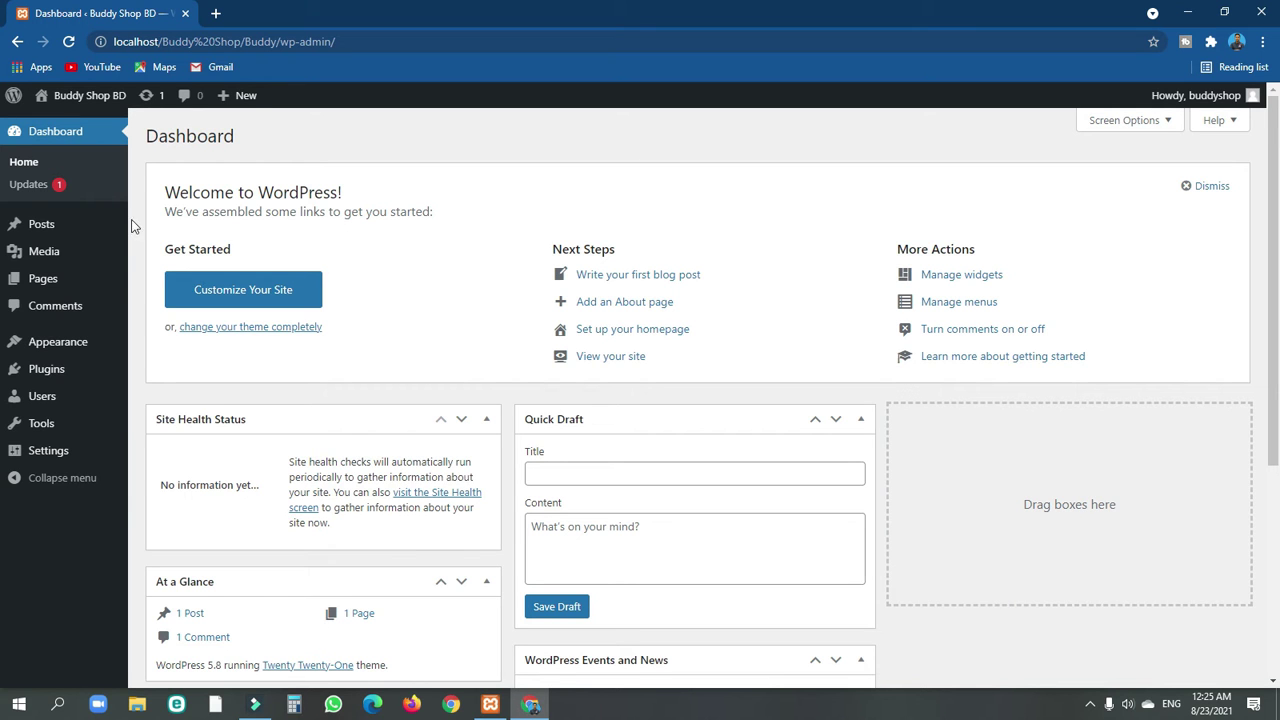
# Search the themes available to add for "super market" and activate the Supermarket theme.
pyautogui.moveTo(71, 349)
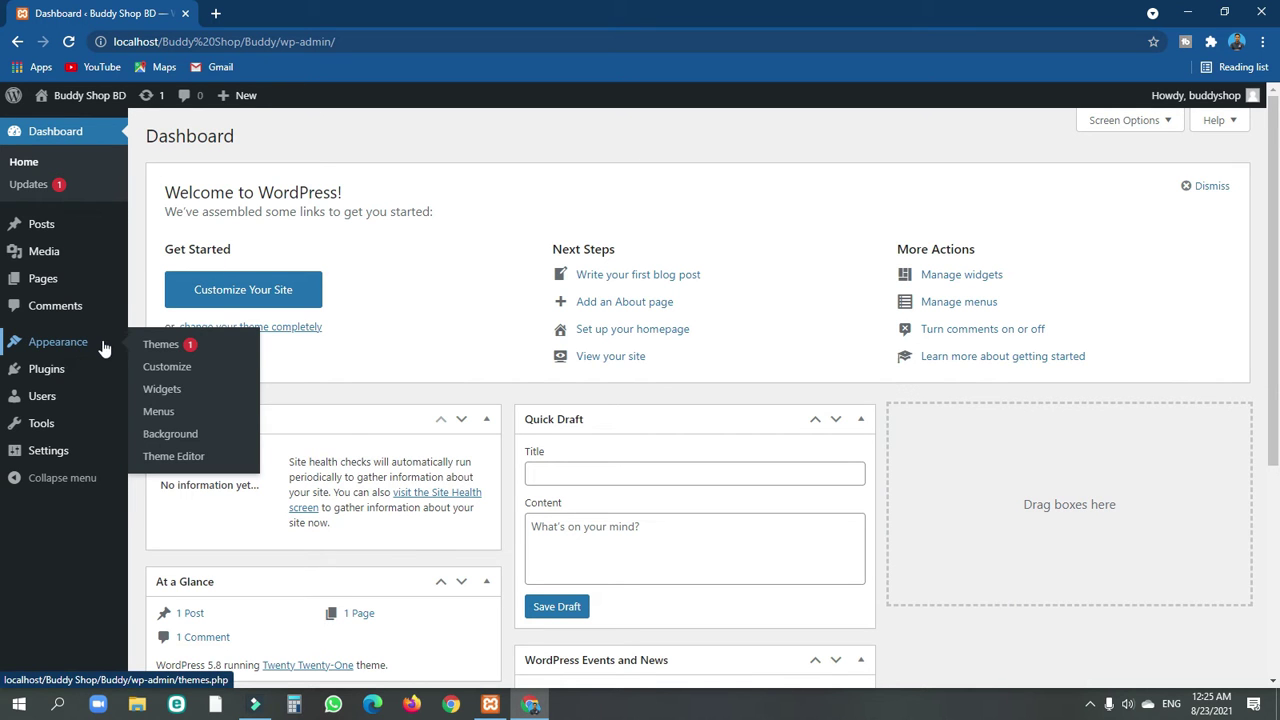
pyautogui.click(157, 346)
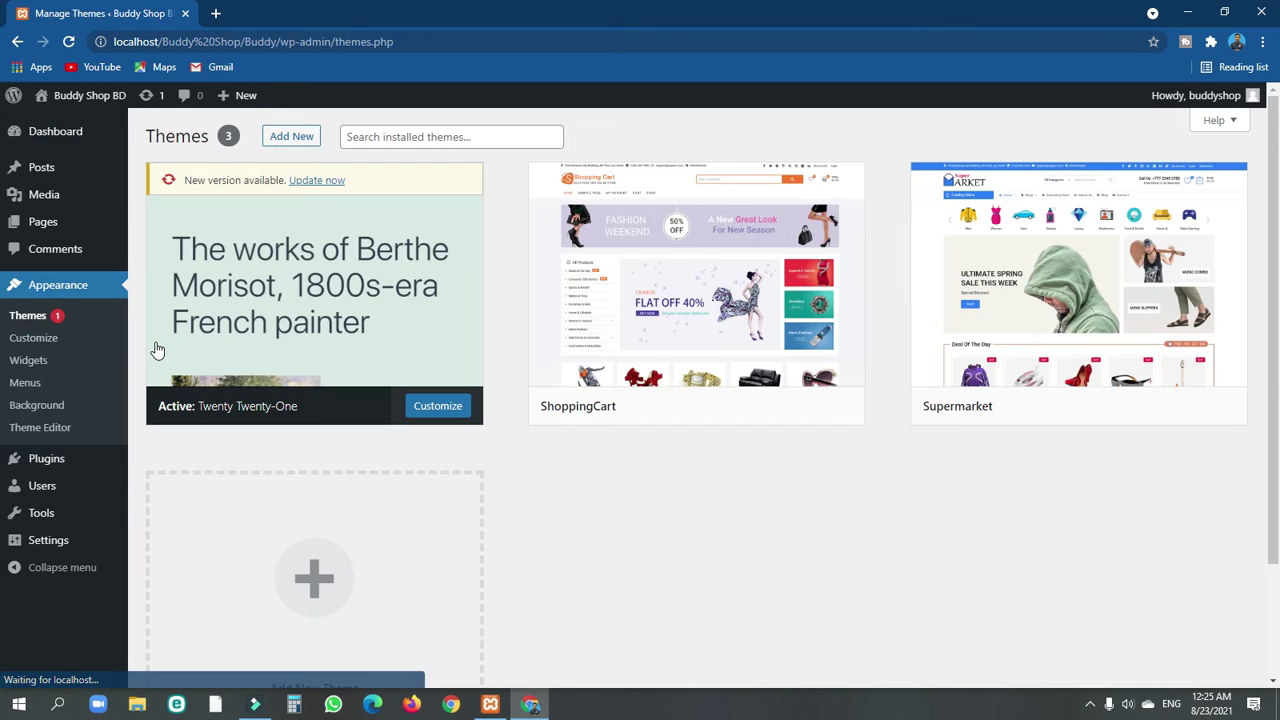
pyautogui.click(290, 143)
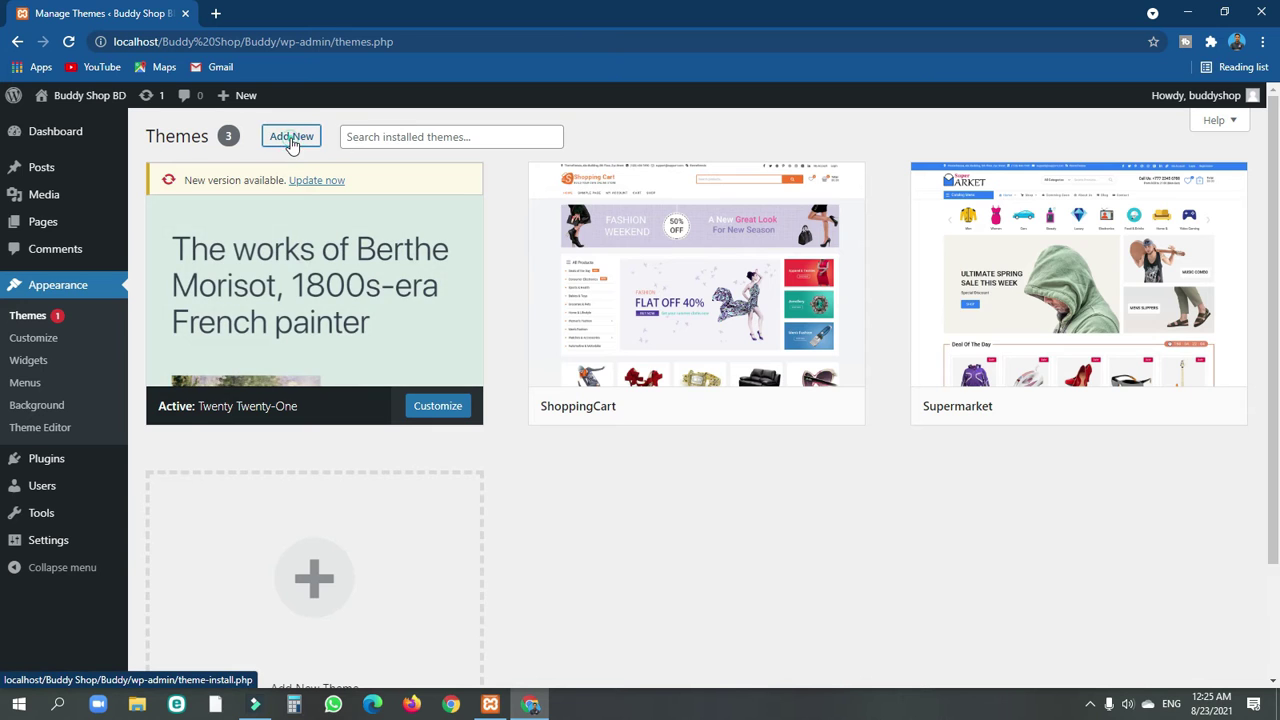
pyautogui.click(280, 143)
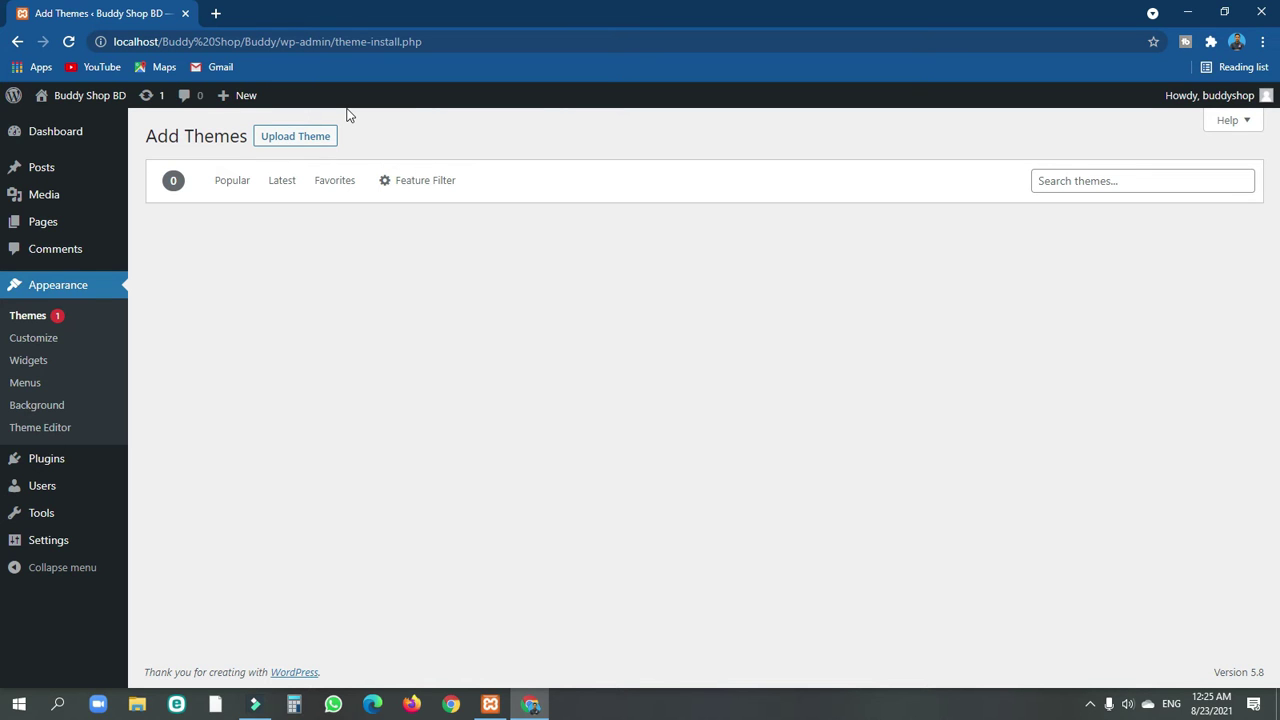
pyautogui.click(1068, 181)
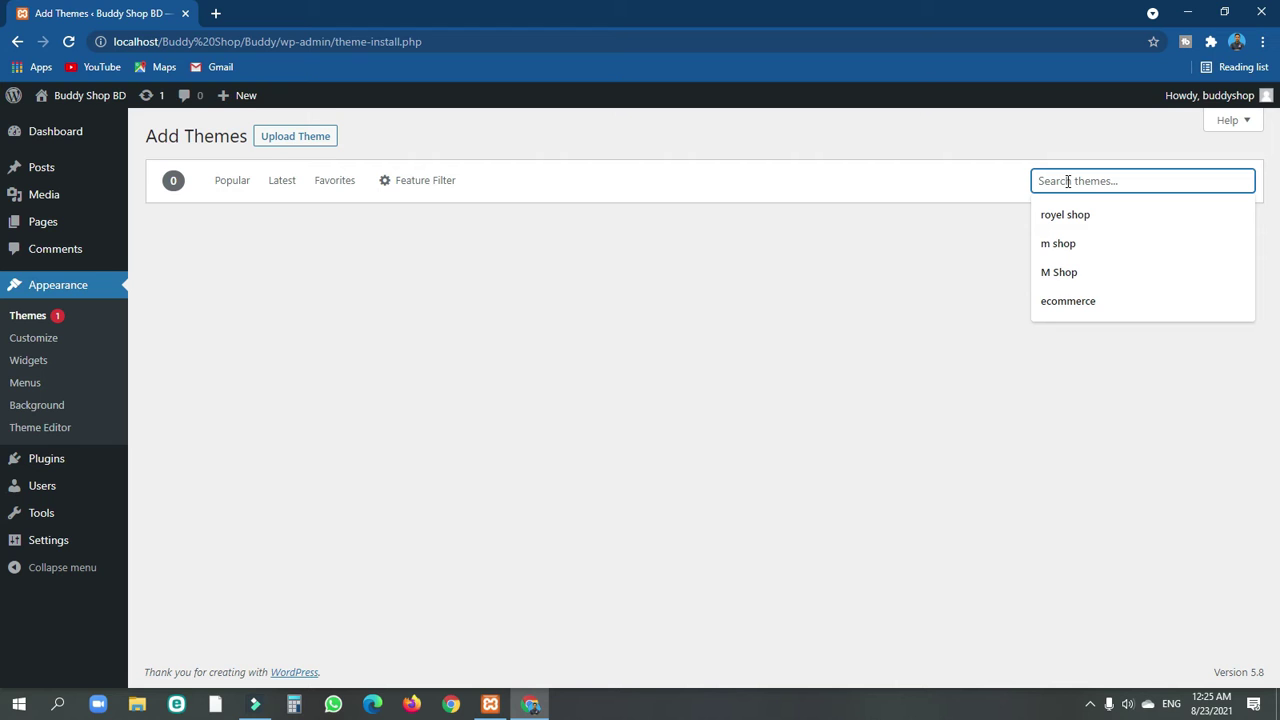
pyautogui.write('sup')
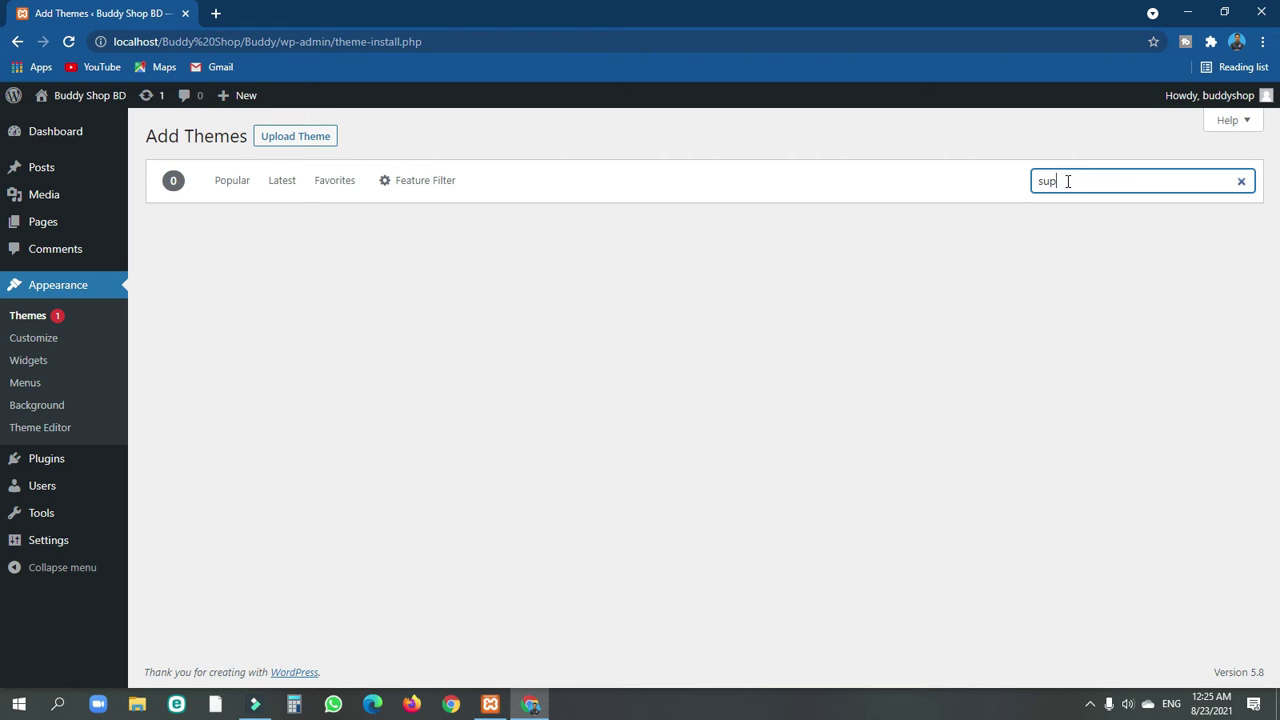
pyautogui.write('ermarket')
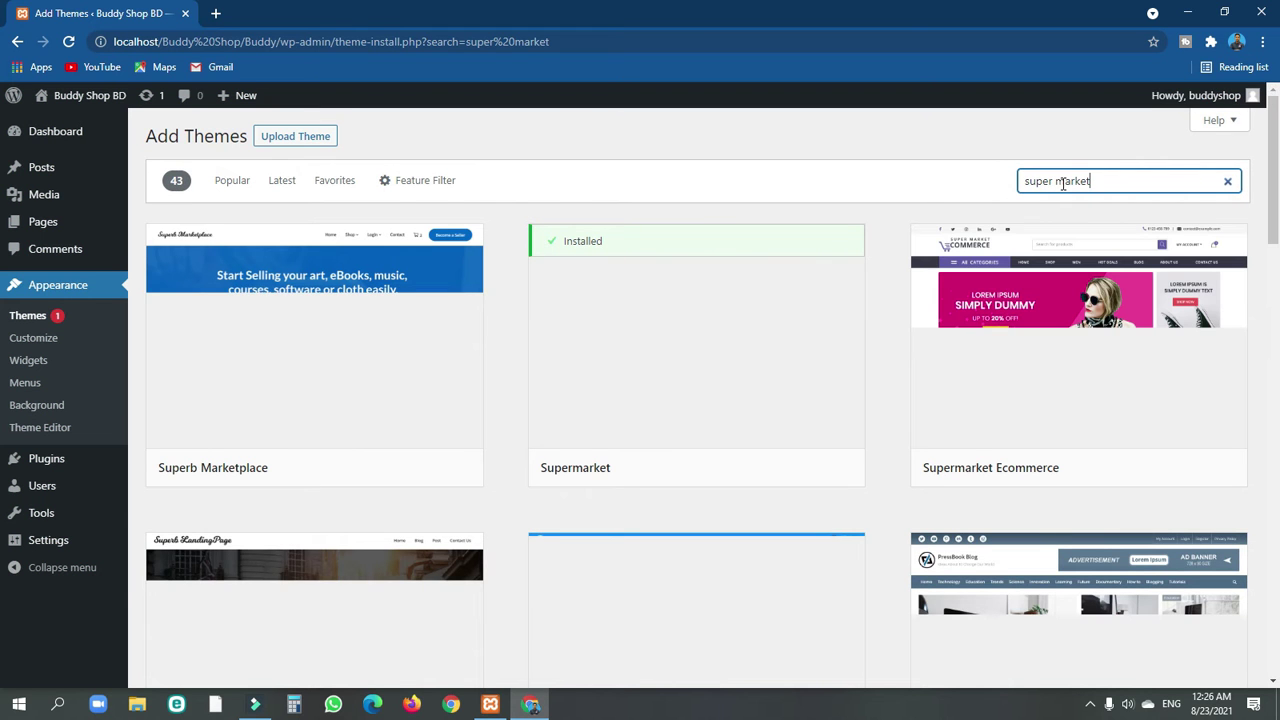
pyautogui.moveTo(757, 392)
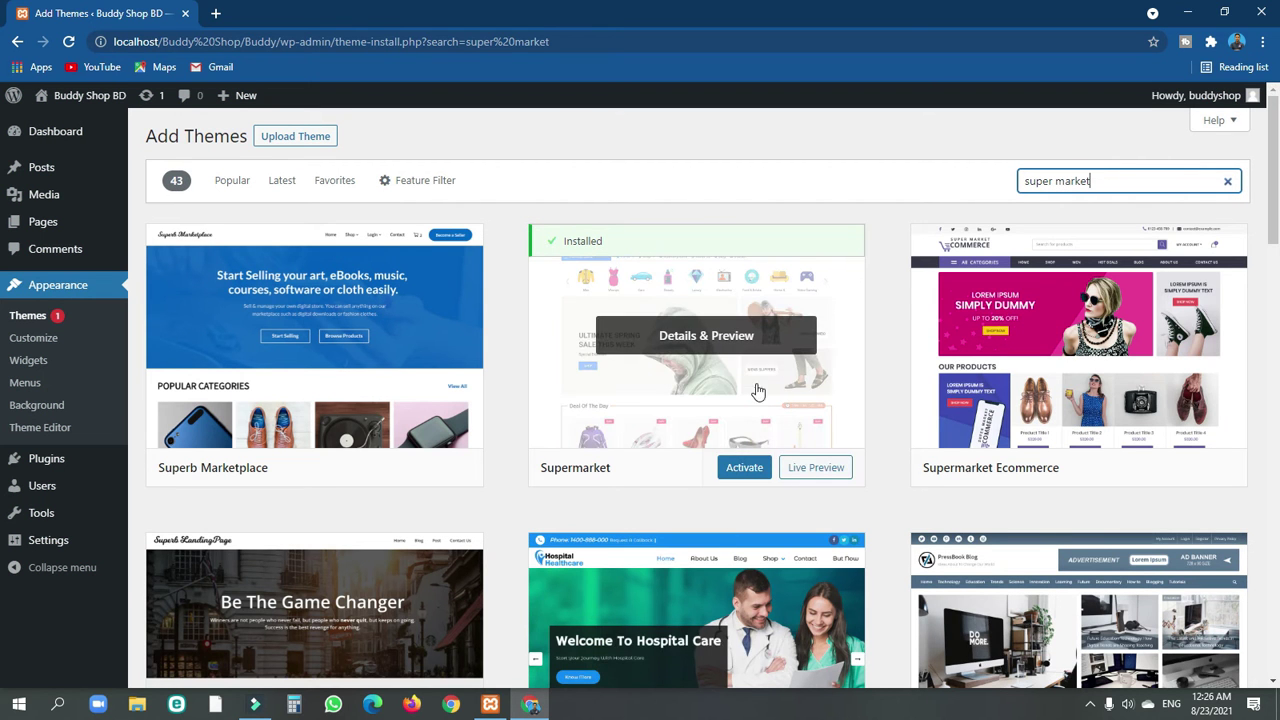
pyautogui.click(740, 474)
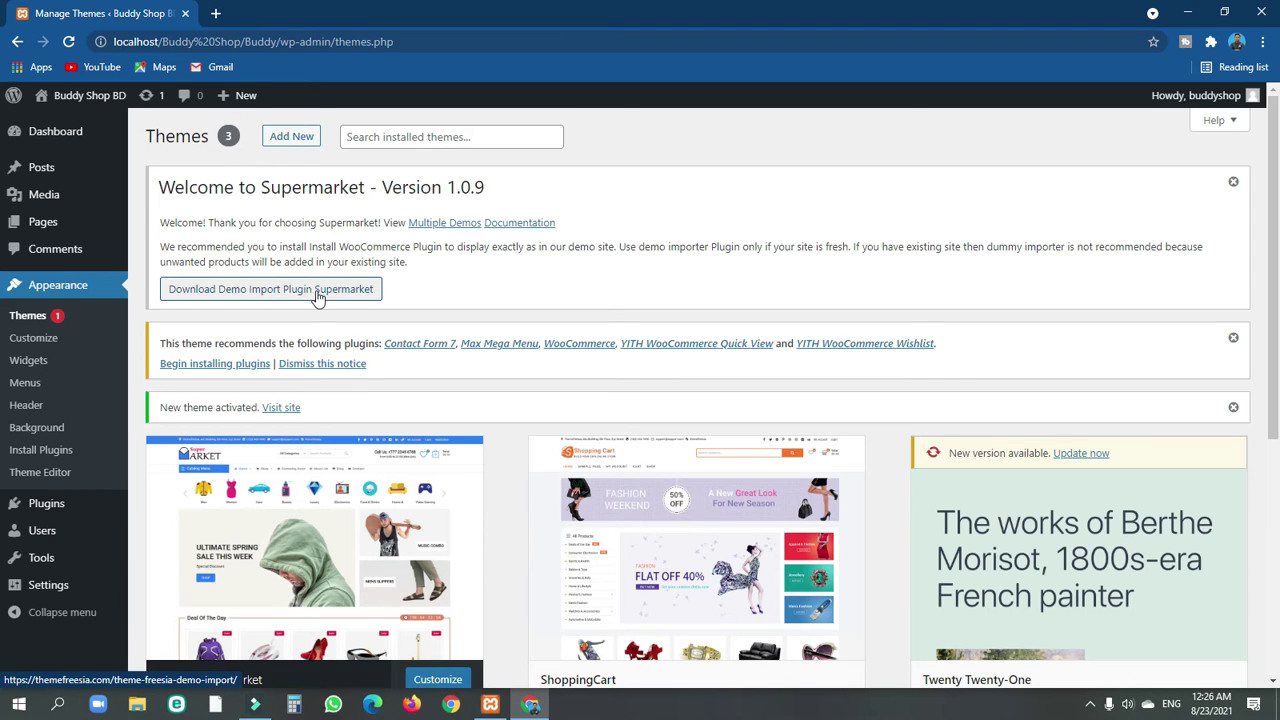
# Request the Supermarket demo import plugin download and bulk-install all the plugins the theme recommends.
pyautogui.click(293, 290)
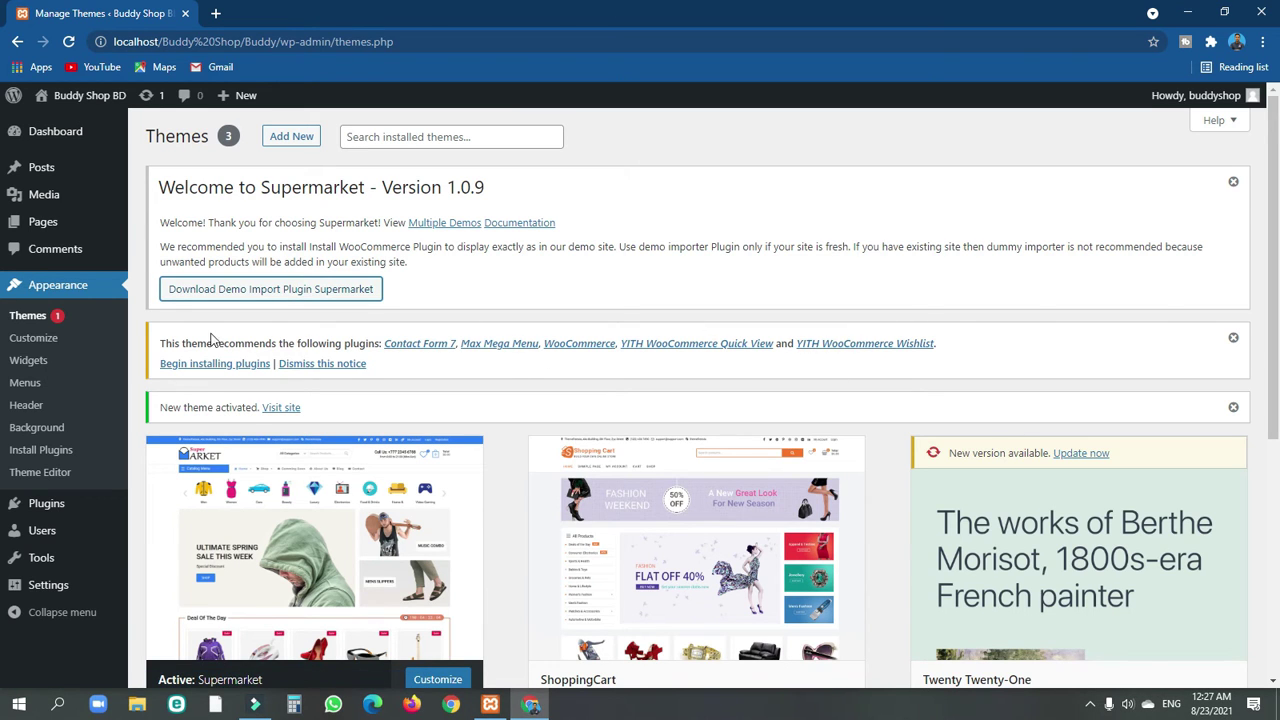
pyautogui.click(215, 364)
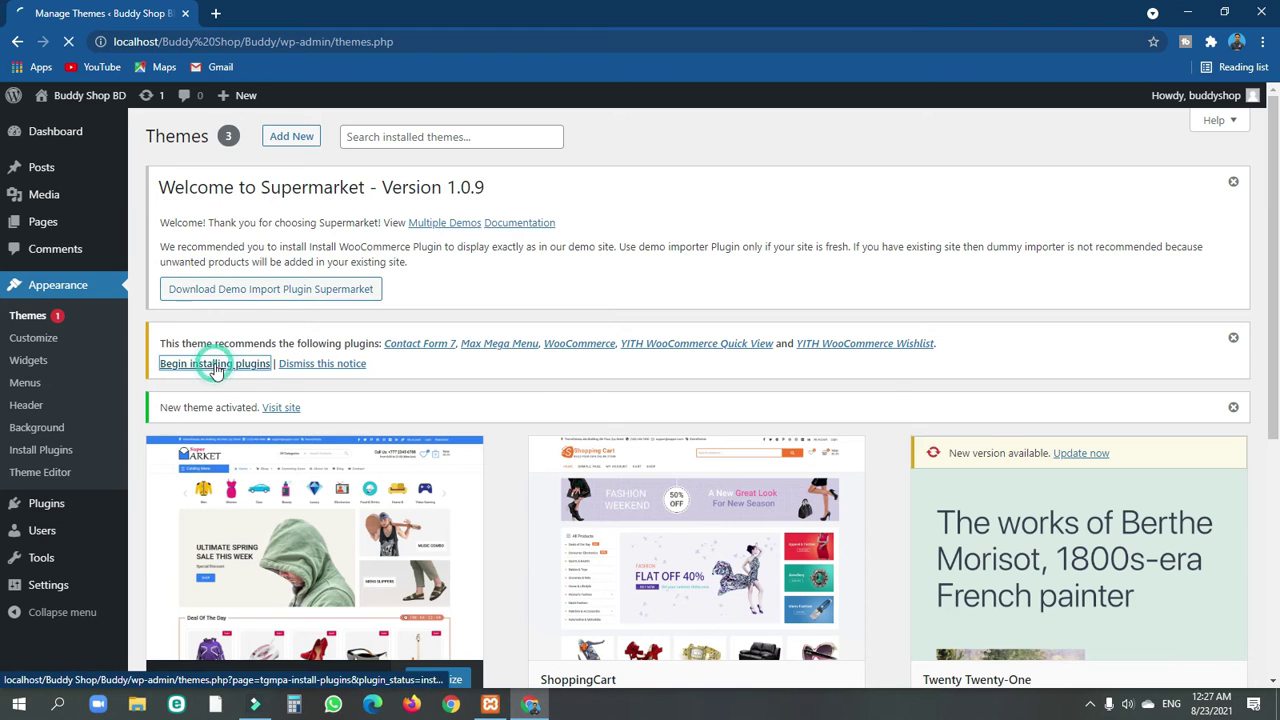
pyautogui.scroll(-1, 293, 325)
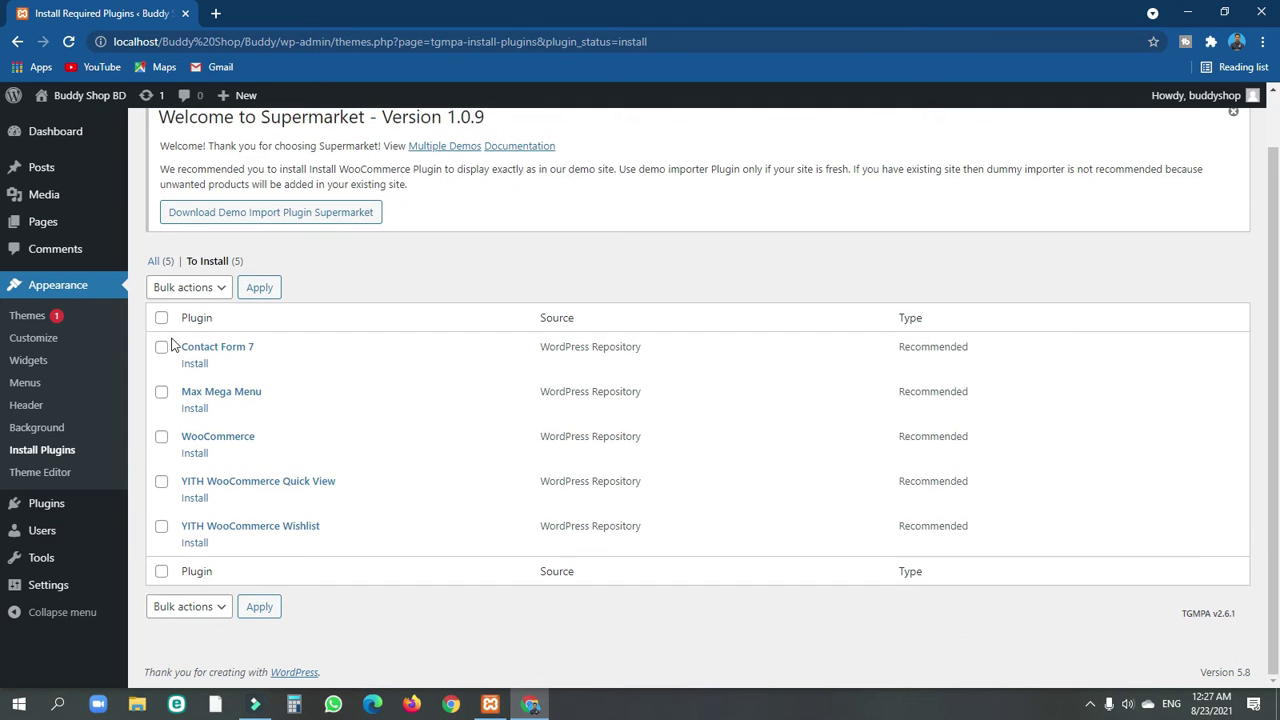
pyautogui.click(161, 317)
pyautogui.click(187, 290)
pyautogui.click(177, 322)
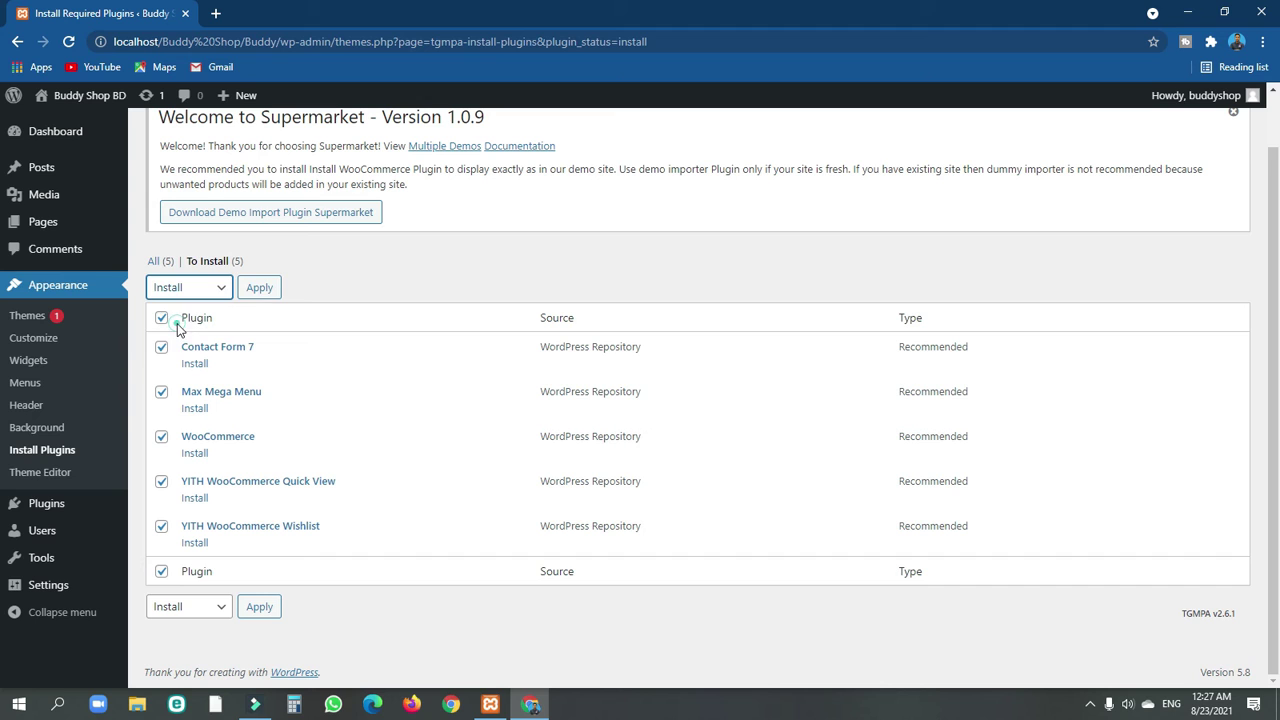
pyautogui.click(259, 289)
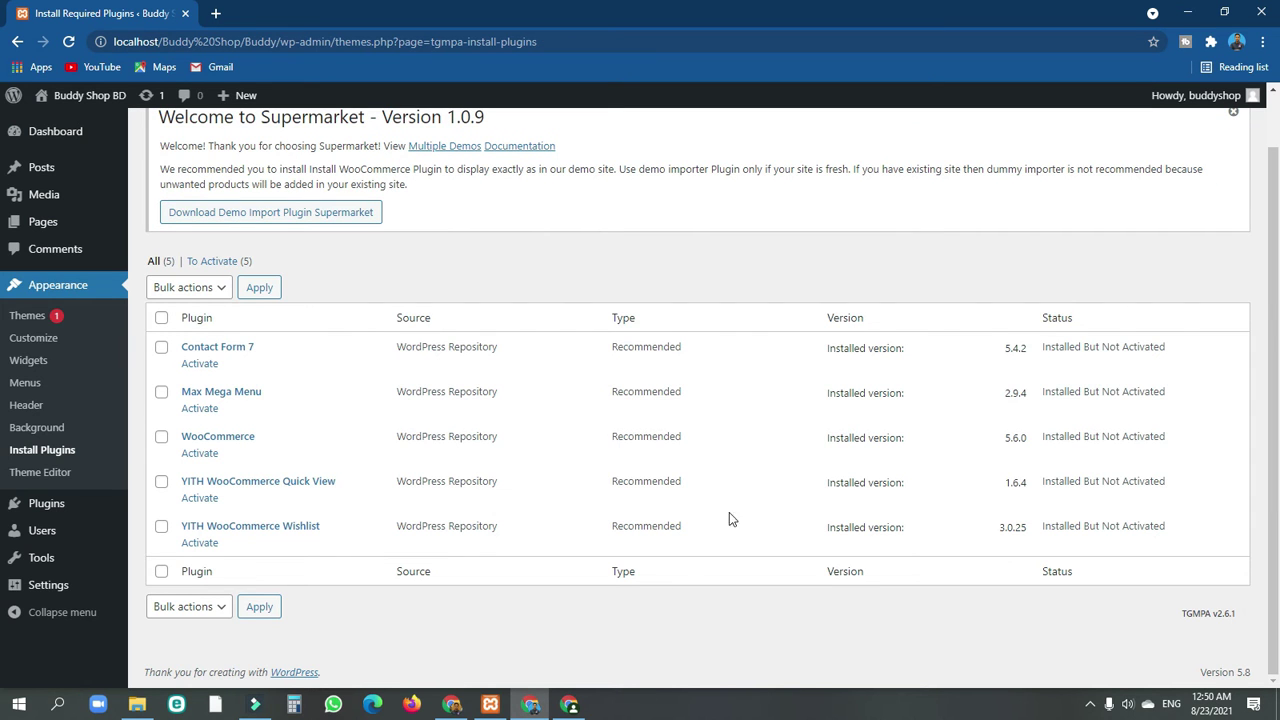
# Bulk-activate all the installed recommended plugins and return to the dashboard.
pyautogui.click(161, 318)
pyautogui.click(195, 288)
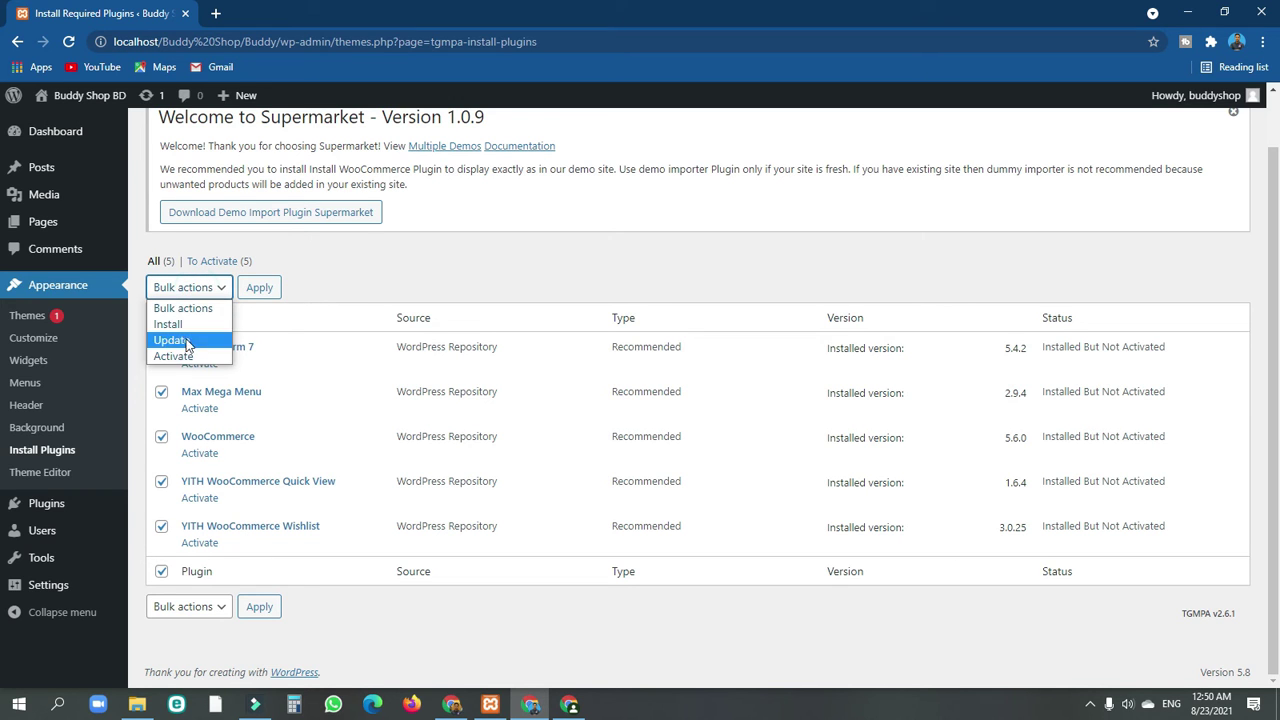
pyautogui.click(183, 357)
pyautogui.click(261, 289)
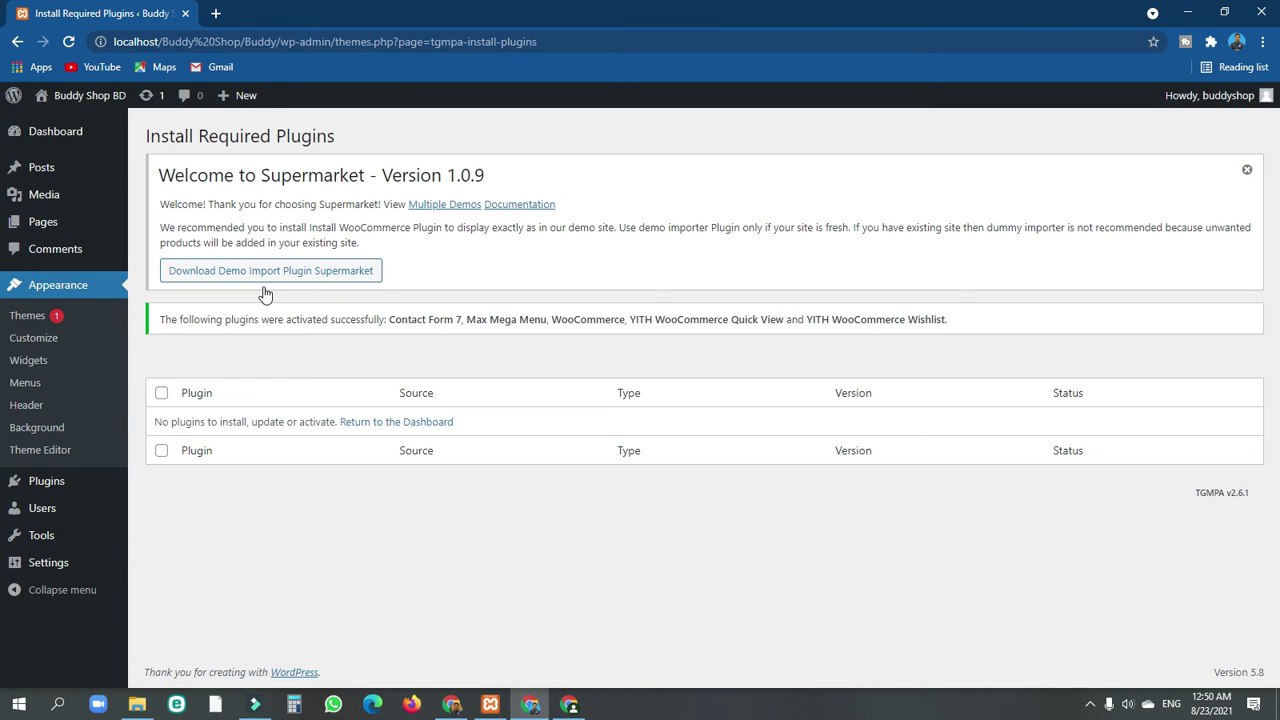
pyautogui.click(387, 424)
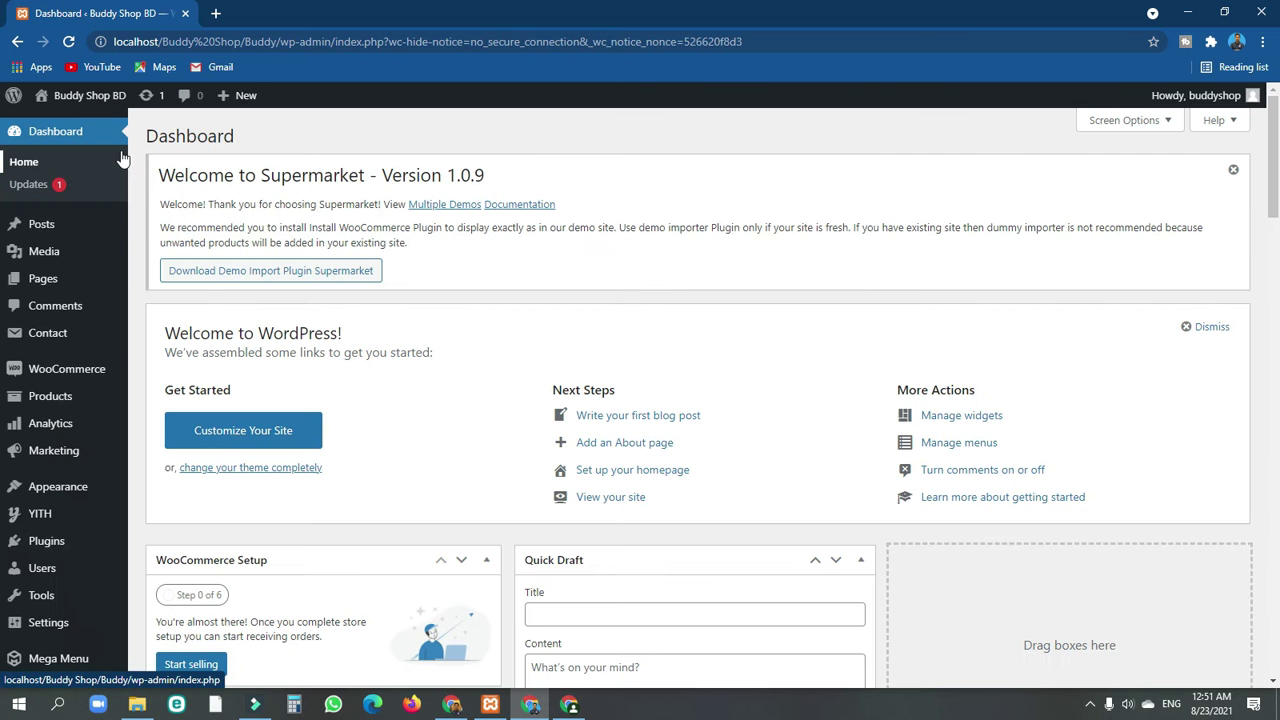
# Add a new plugin by uploading theme-freesia-demo-import.zip from Downloads, install it and activate it.
pyautogui.click(60, 541)
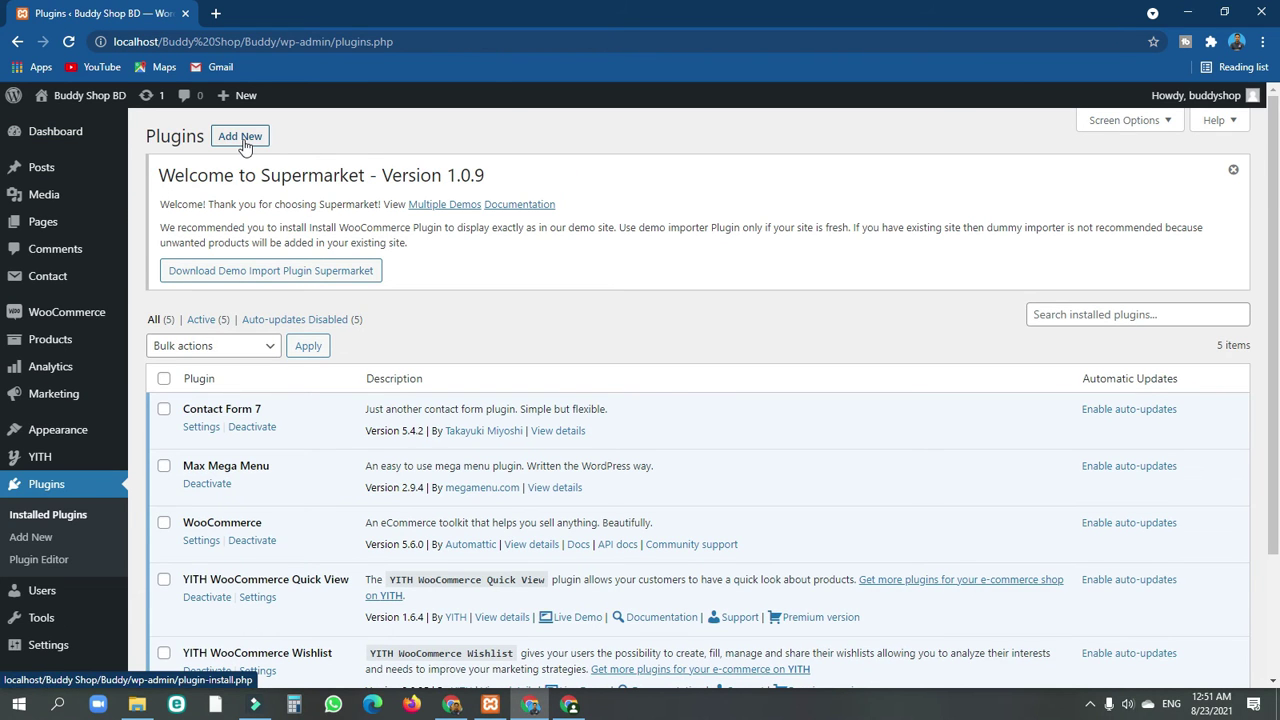
pyautogui.click(240, 137)
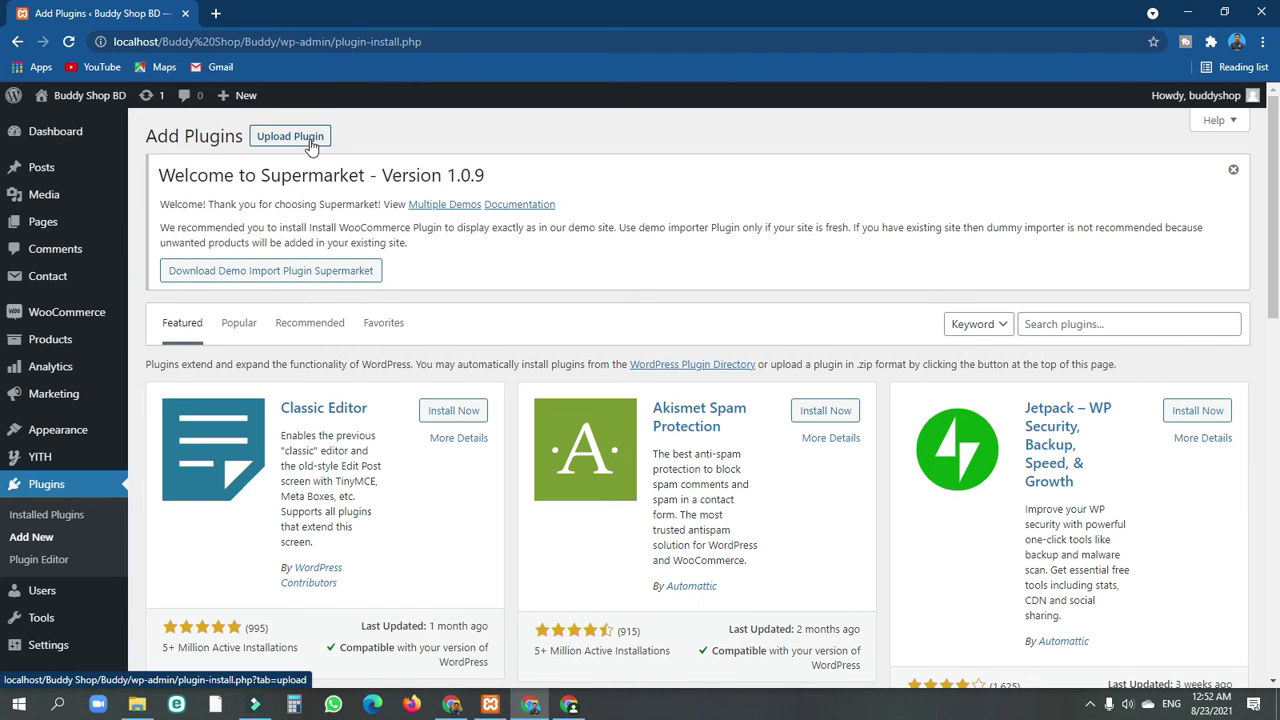
pyautogui.click(311, 146)
pyautogui.click(598, 435)
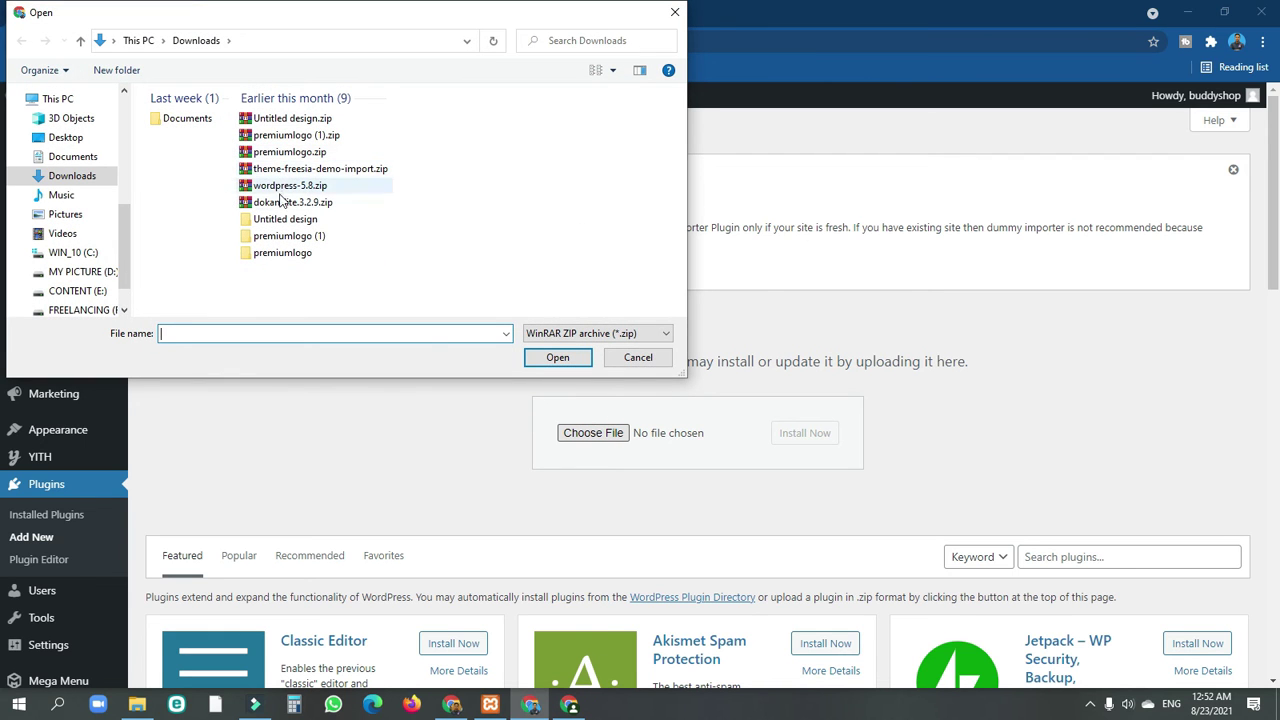
pyautogui.click(340, 170)
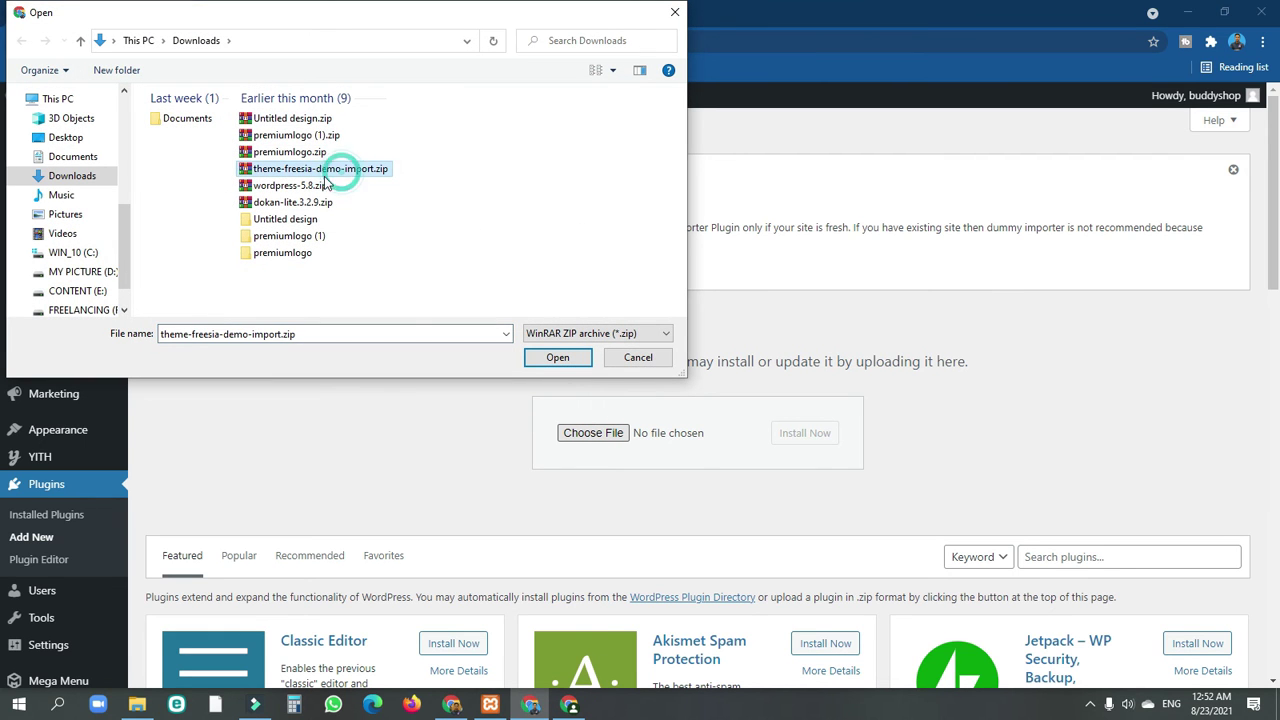
pyautogui.click(552, 358)
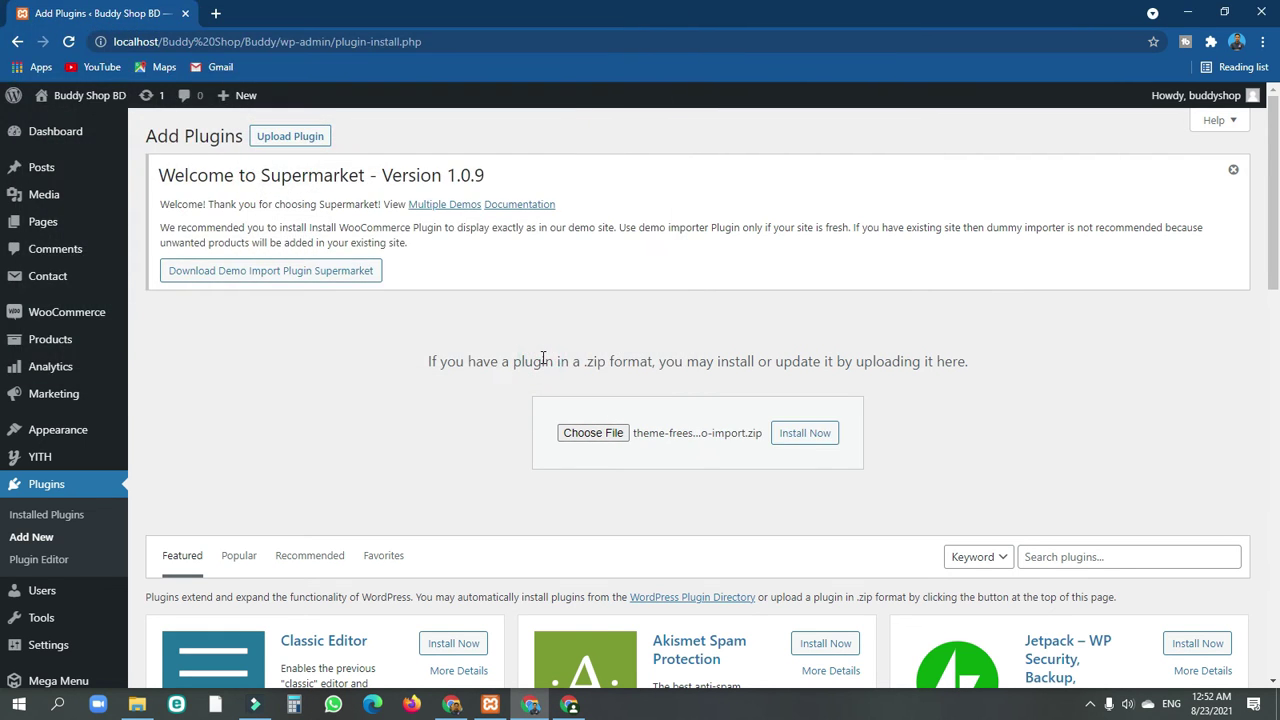
pyautogui.click(802, 443)
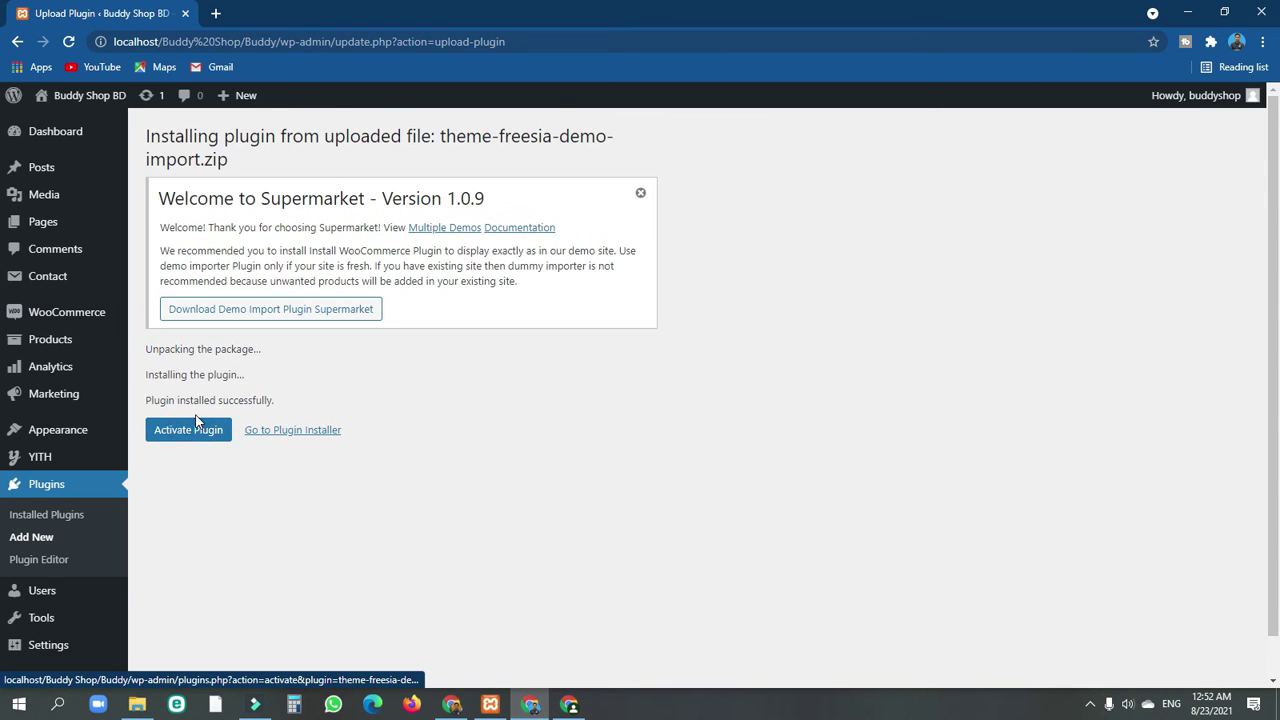
pyautogui.click(194, 438)
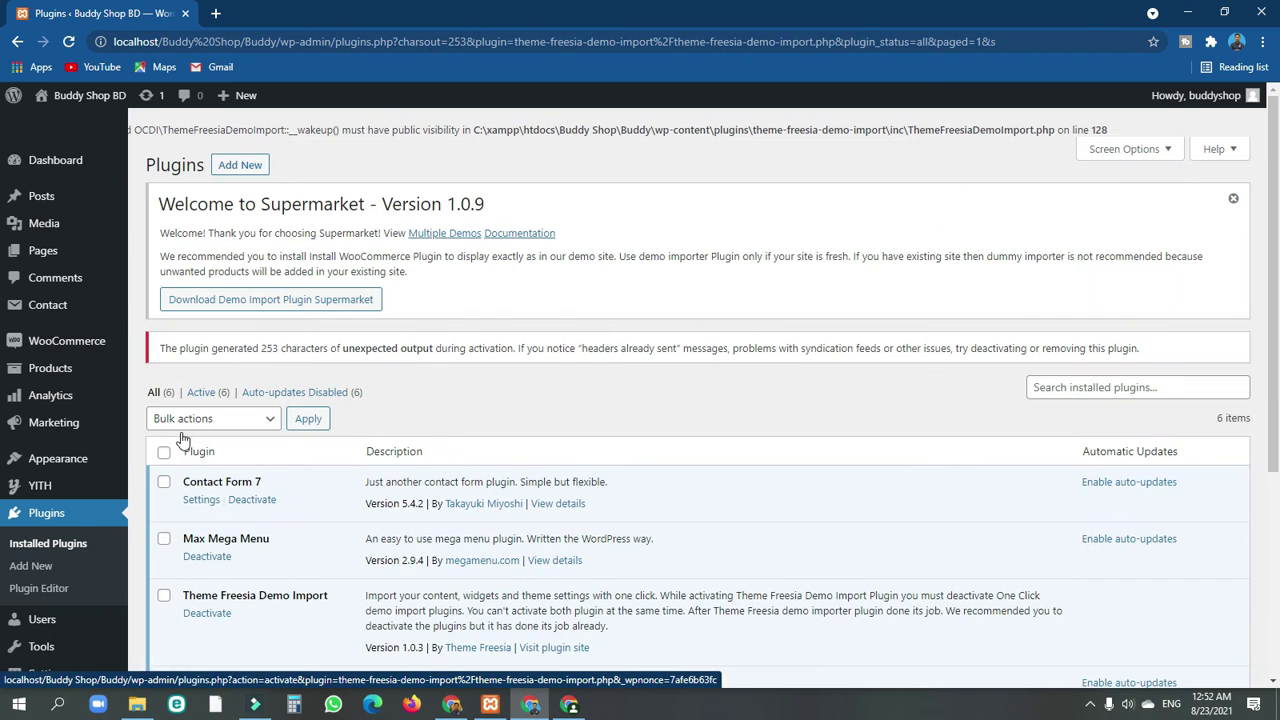
# Review the installed plugins list and open the theme's Import Demo Data page at the available demos.
pyautogui.scroll(-4, 380, 371)
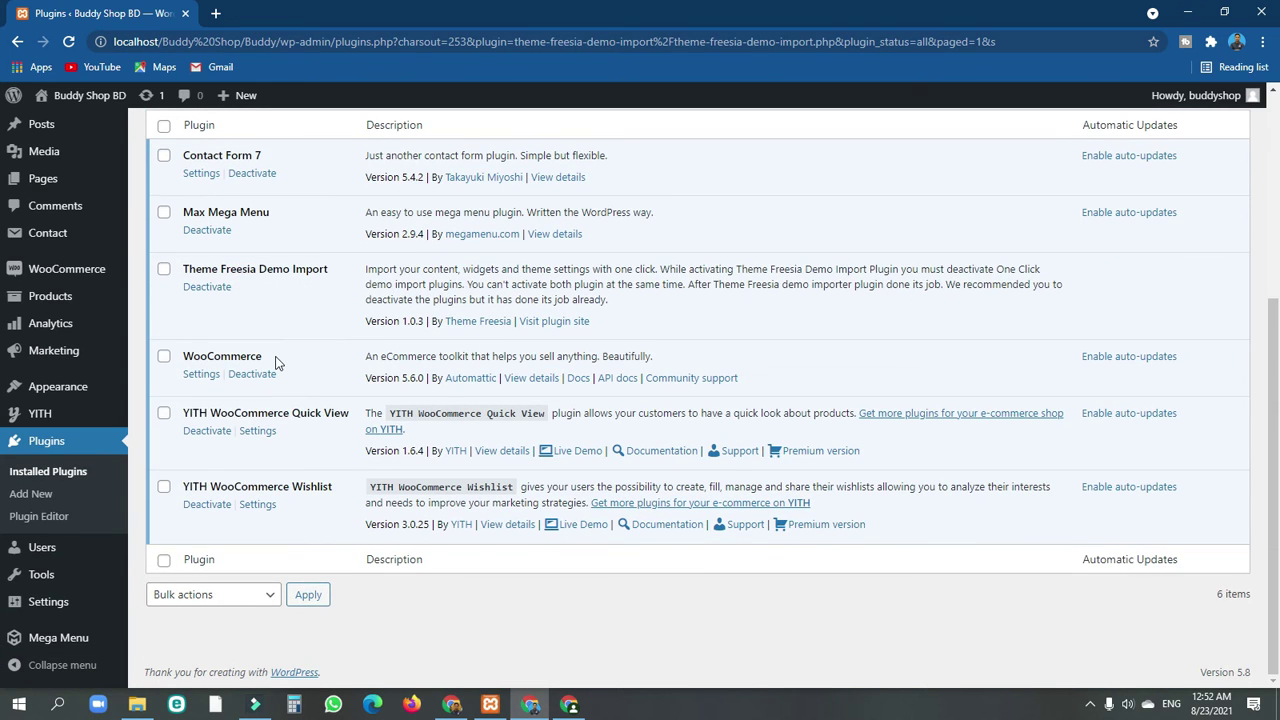
pyautogui.scroll(2, 277, 363)
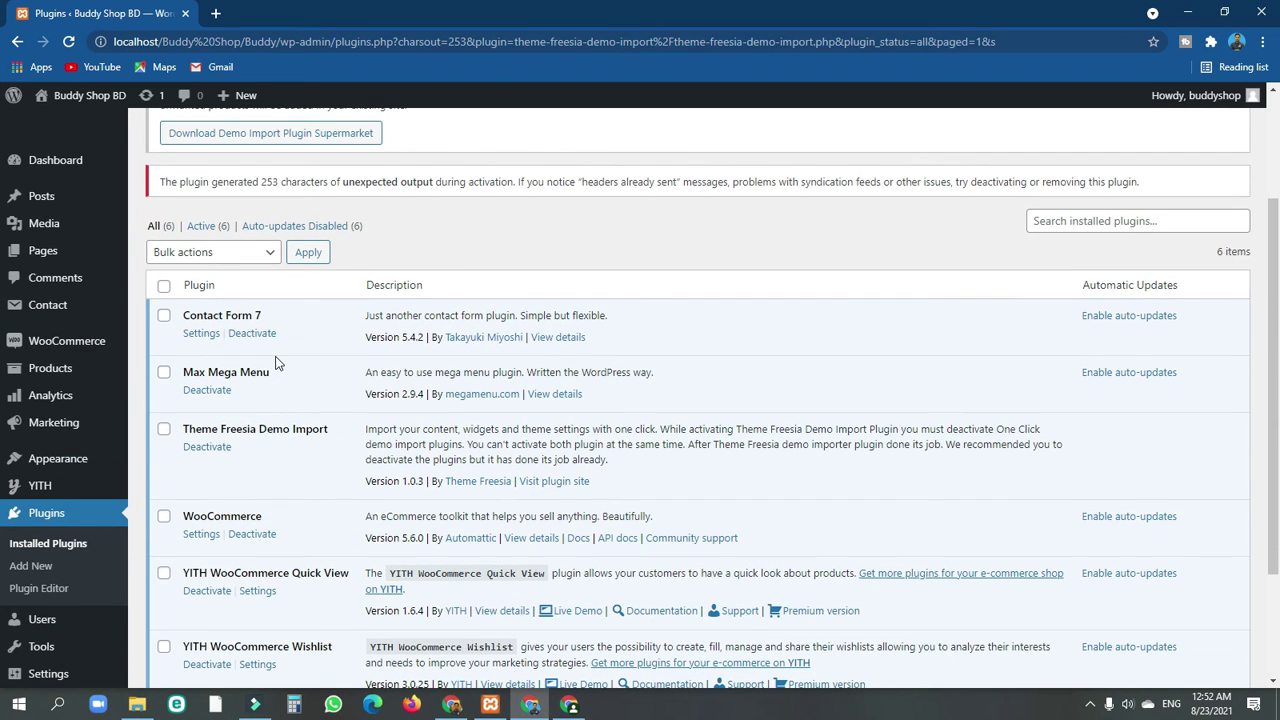
pyautogui.scroll(-2, 277, 363)
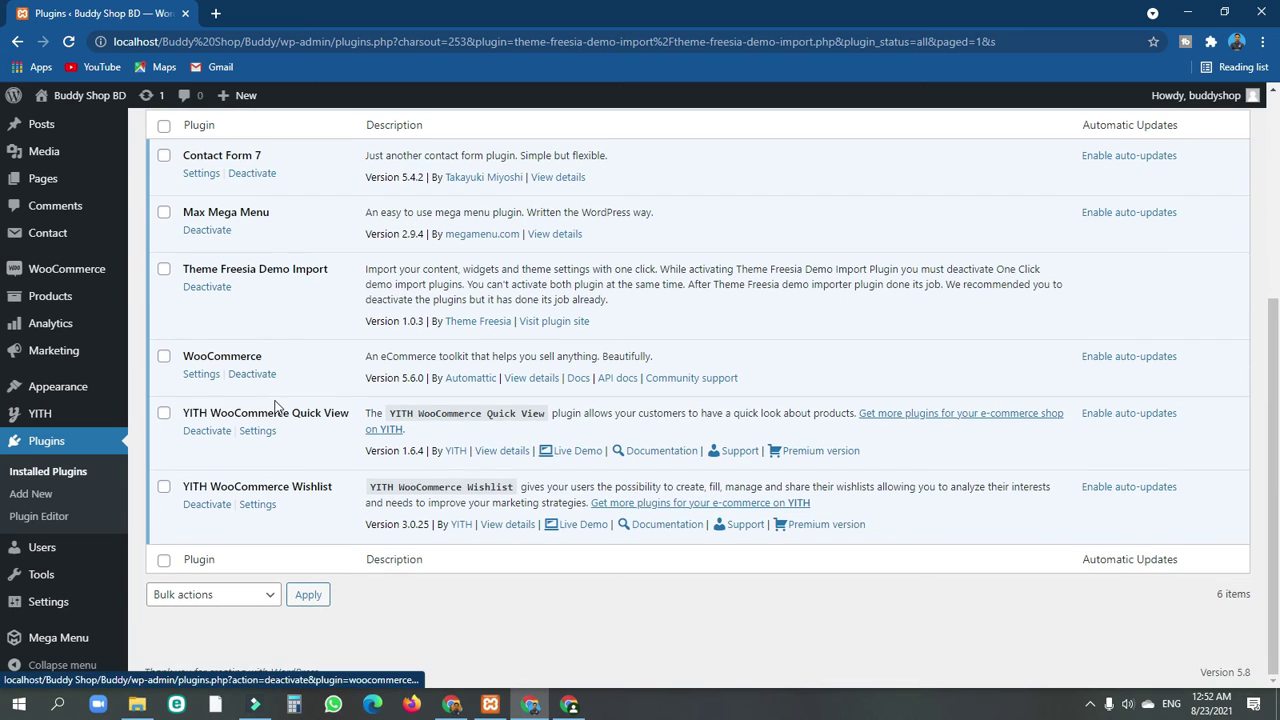
pyautogui.moveTo(99, 391)
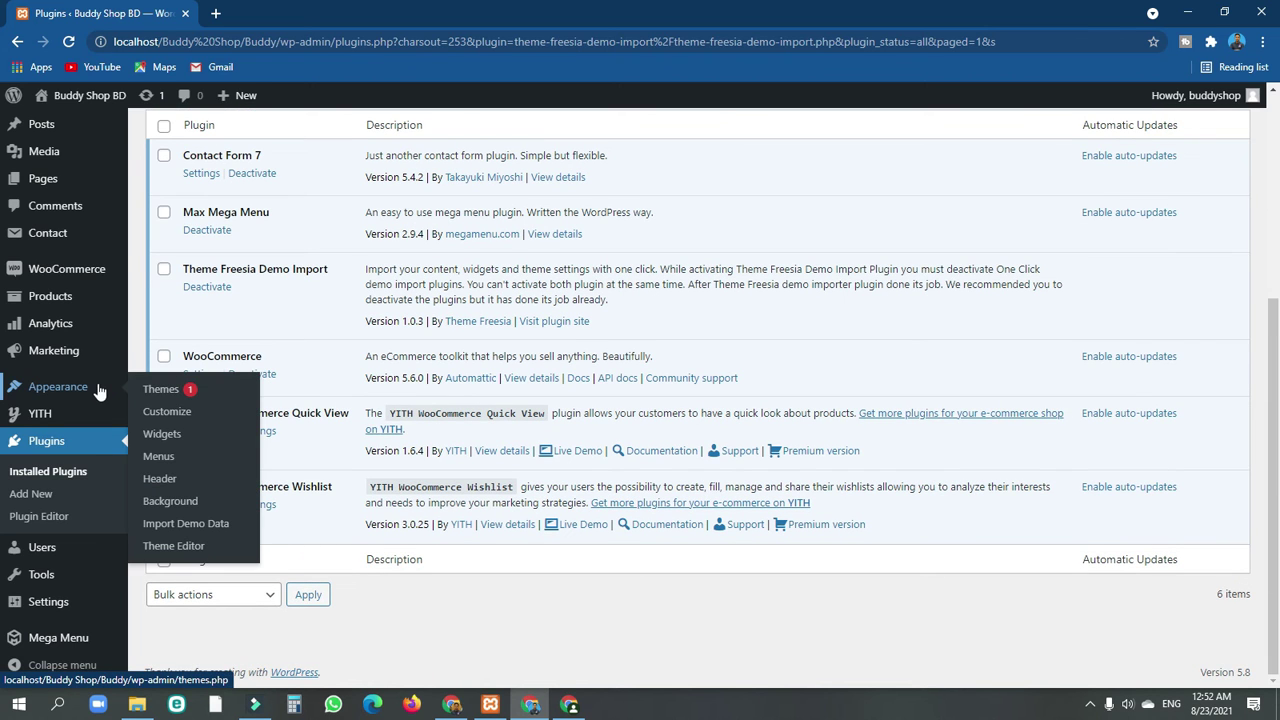
pyautogui.click(181, 527)
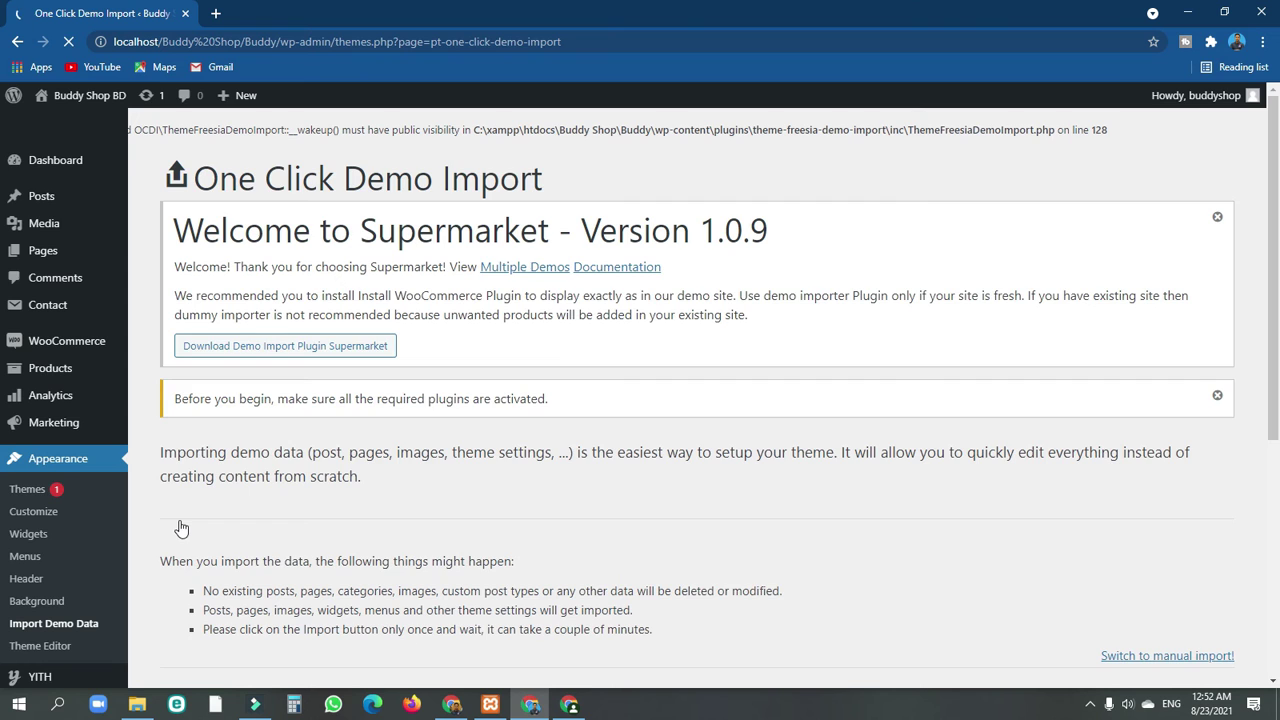
pyautogui.scroll(-4, 281, 459)
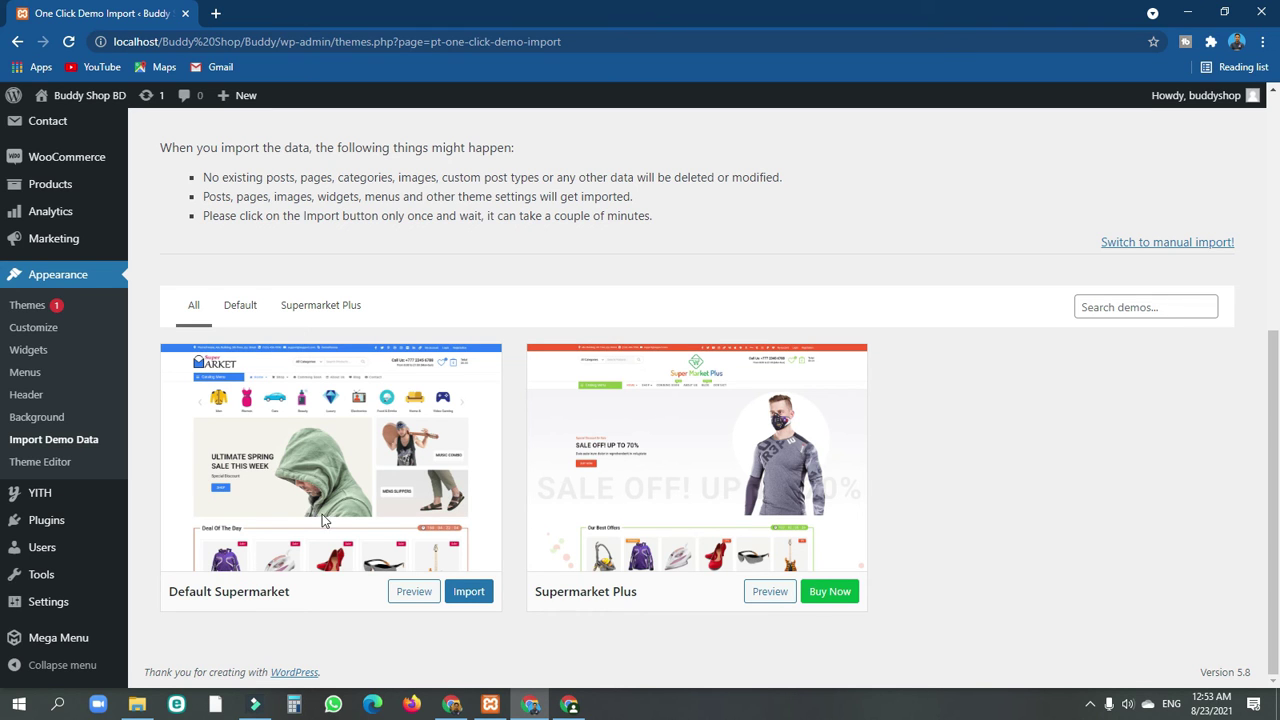
# Open the Buddy Shop BD site in a new tab and view its front page.
pyautogui.rightClick(96, 103)
pyautogui.click(113, 105)
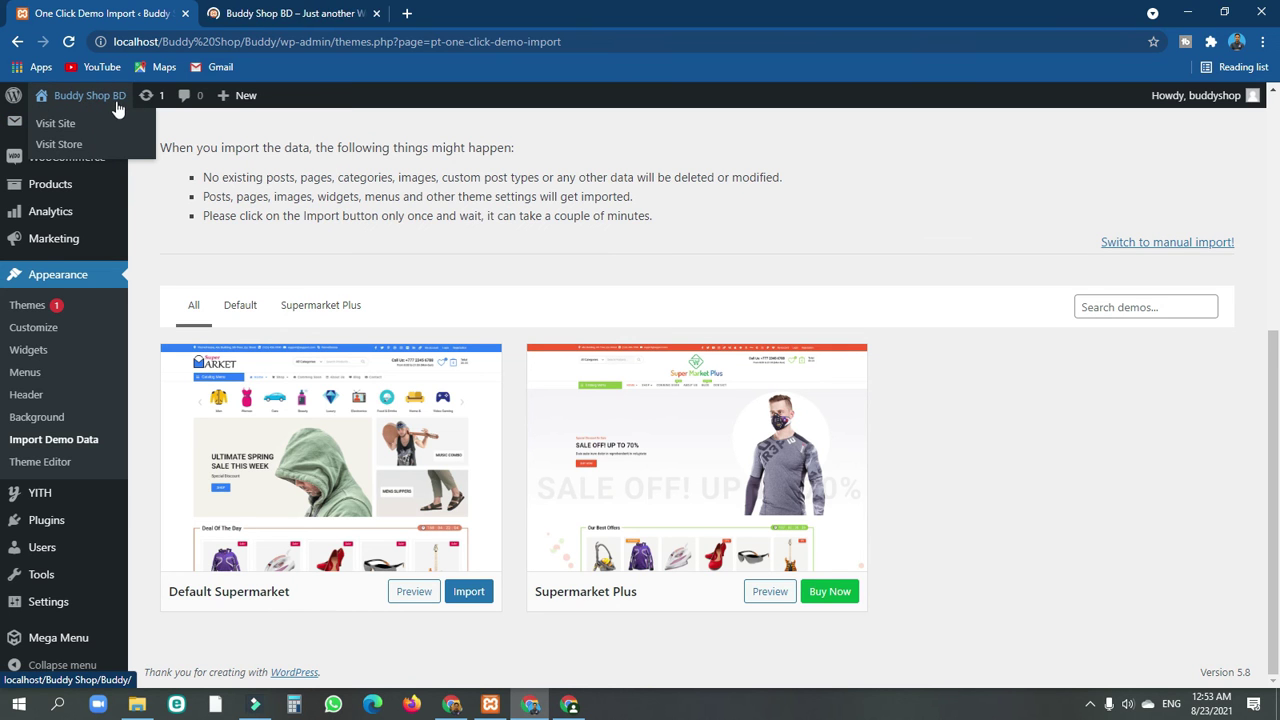
pyautogui.click(293, 14)
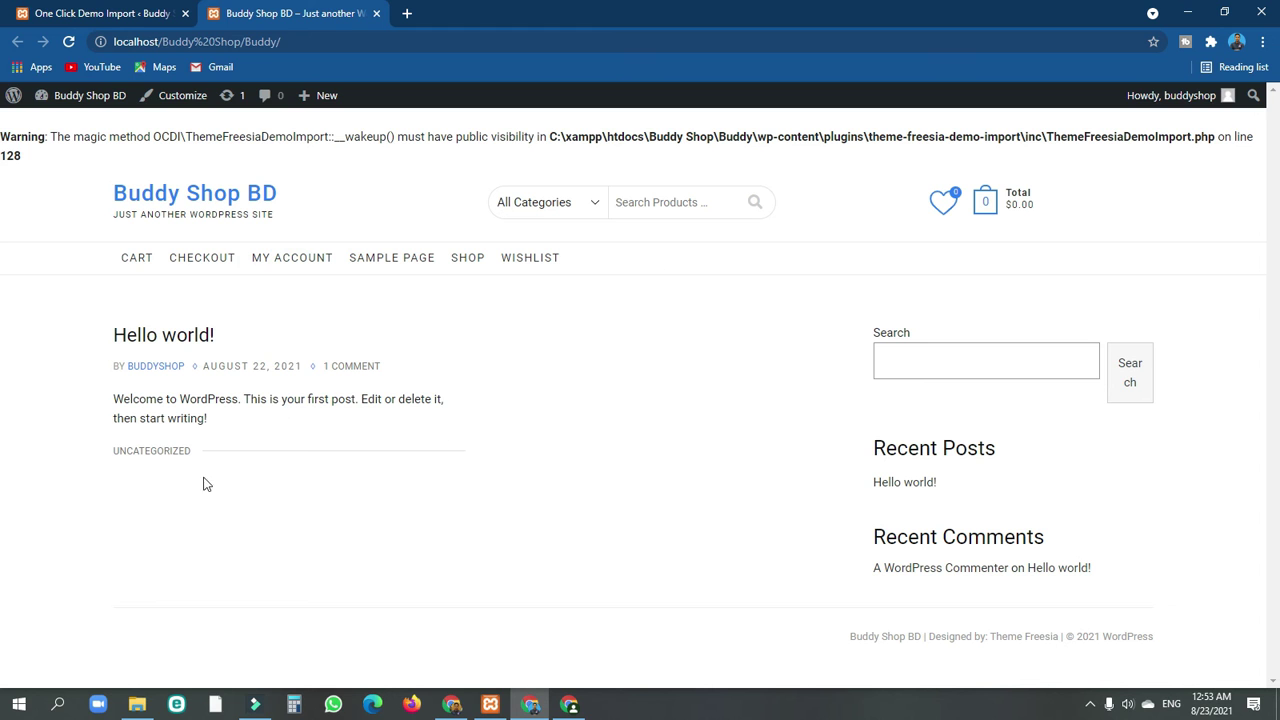
# Return to the demo import page and start importing the Default Supermarket demo, confirming the import.
pyautogui.click(90, 22)
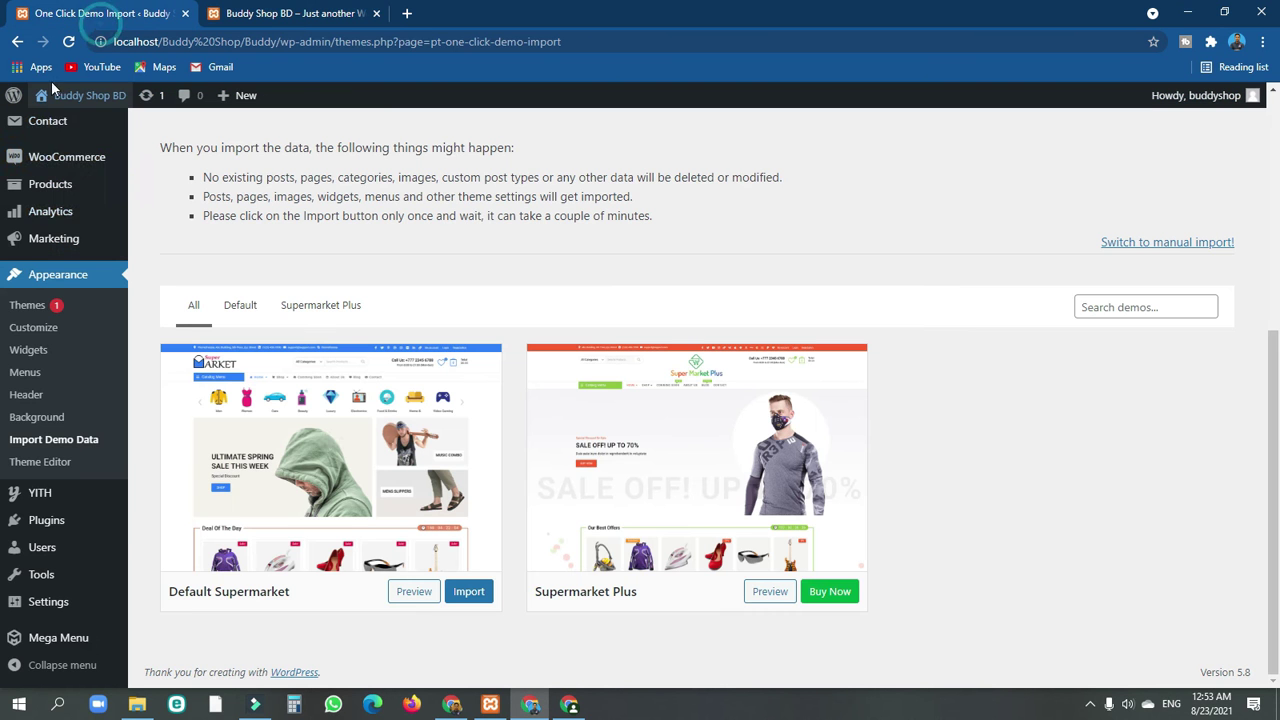
pyautogui.click(470, 594)
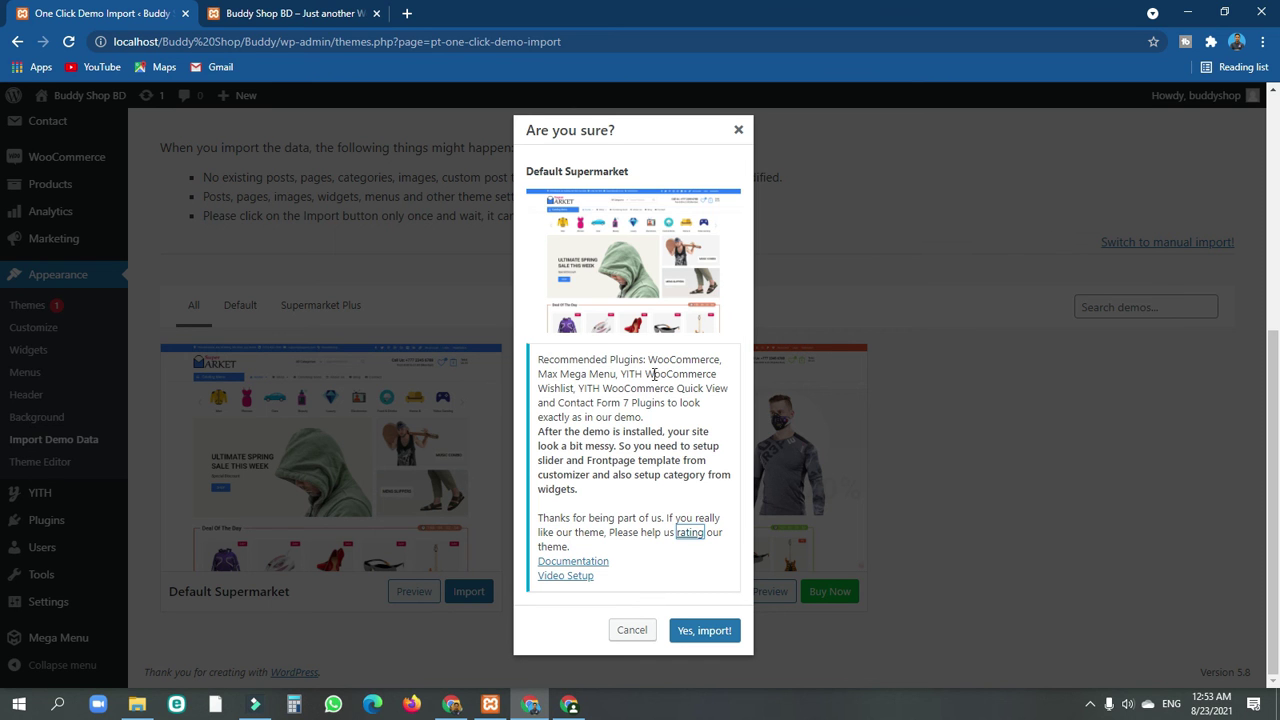
pyautogui.click(703, 631)
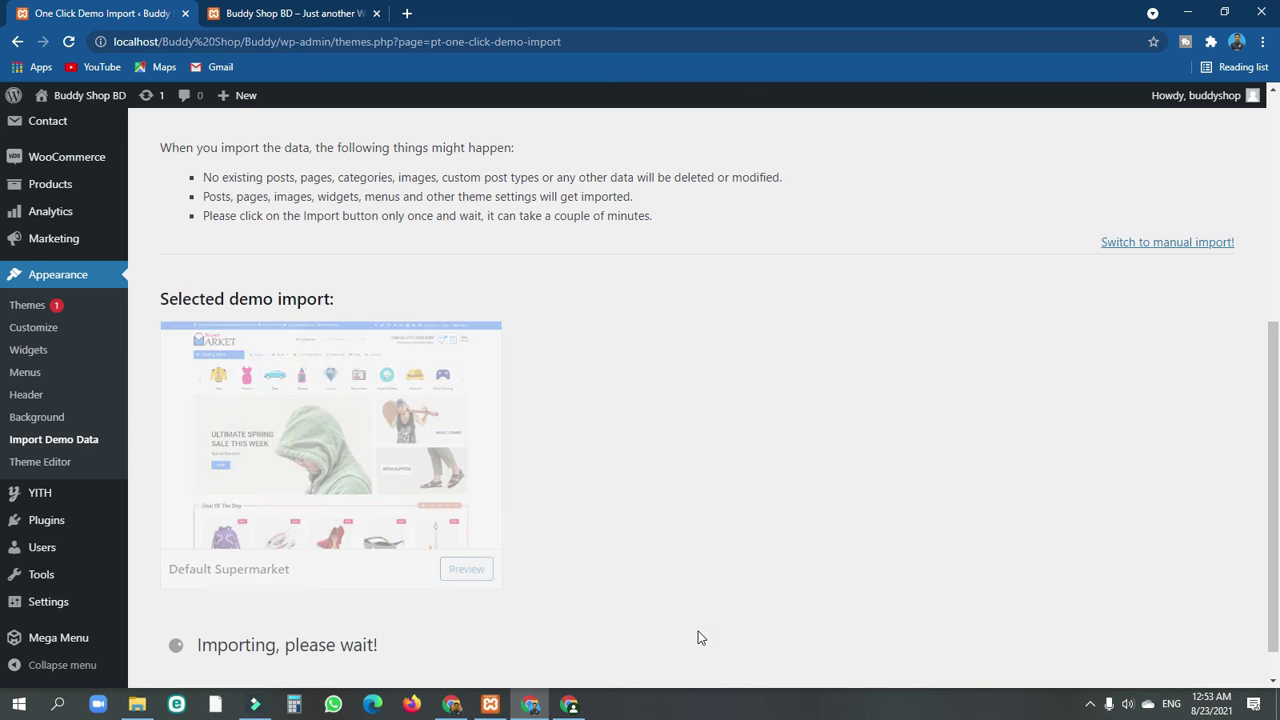
# Check the outcome of the Default Supermarket demo import and open the Buddy Shop BD site in another new tab.
pyautogui.scroll(-1, 563, 620)
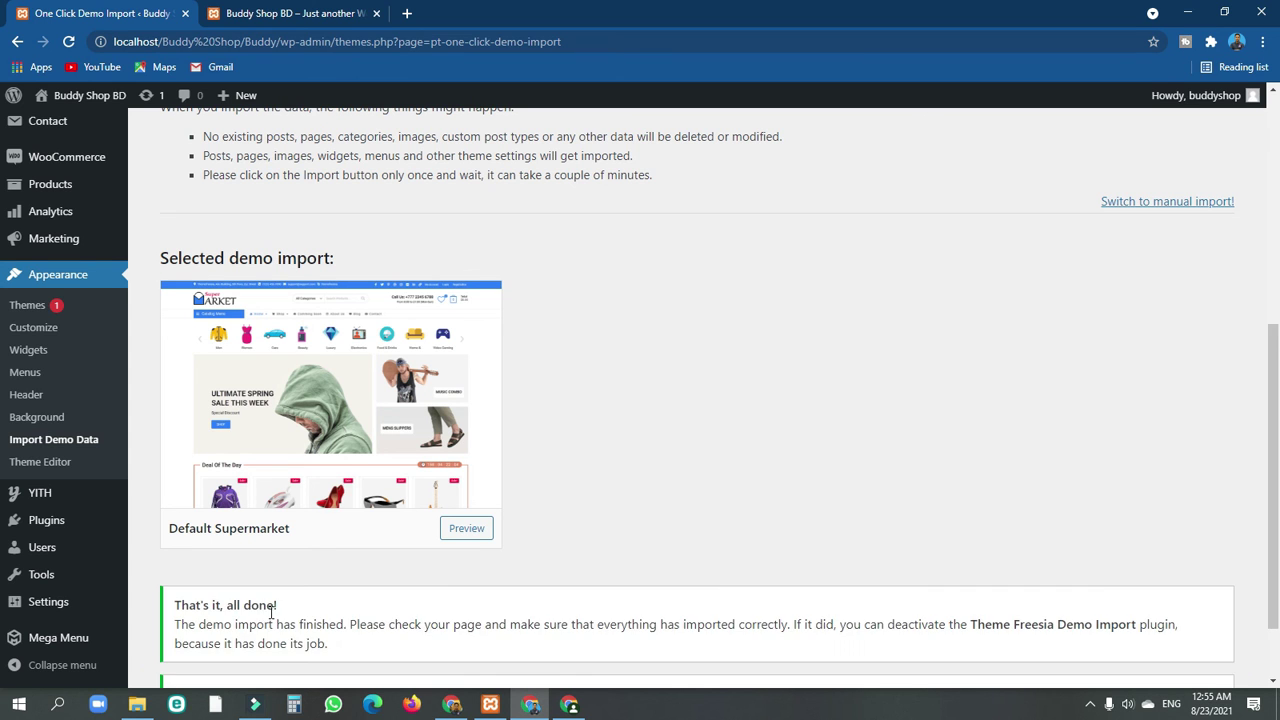
pyautogui.scroll(-1, 340, 509)
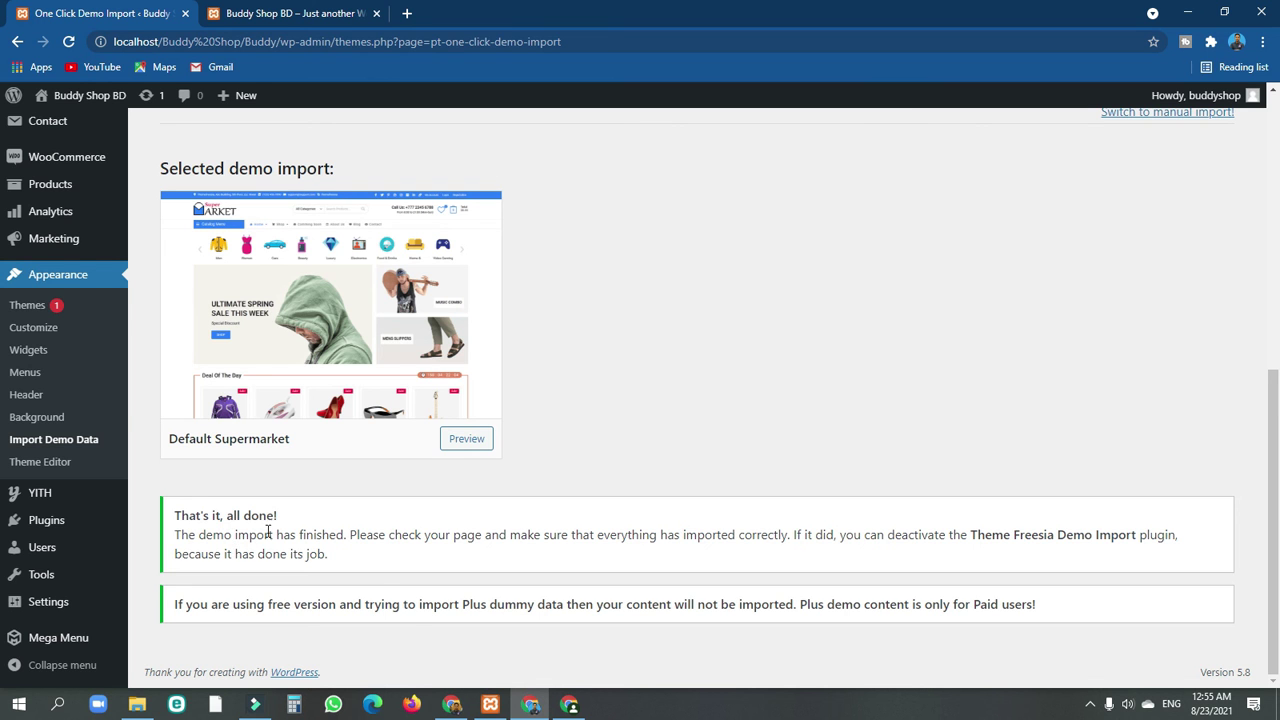
pyautogui.scroll(5, 420, 668)
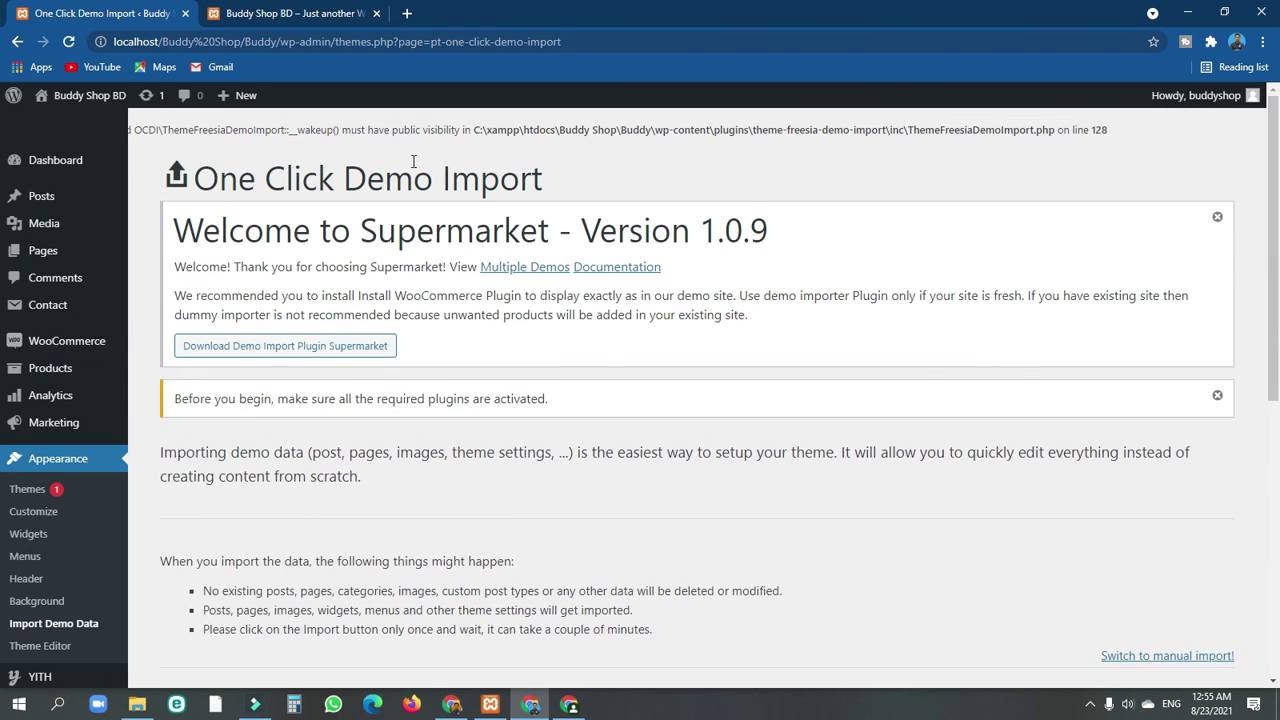
pyautogui.rightClick(89, 88)
pyautogui.click(108, 102)
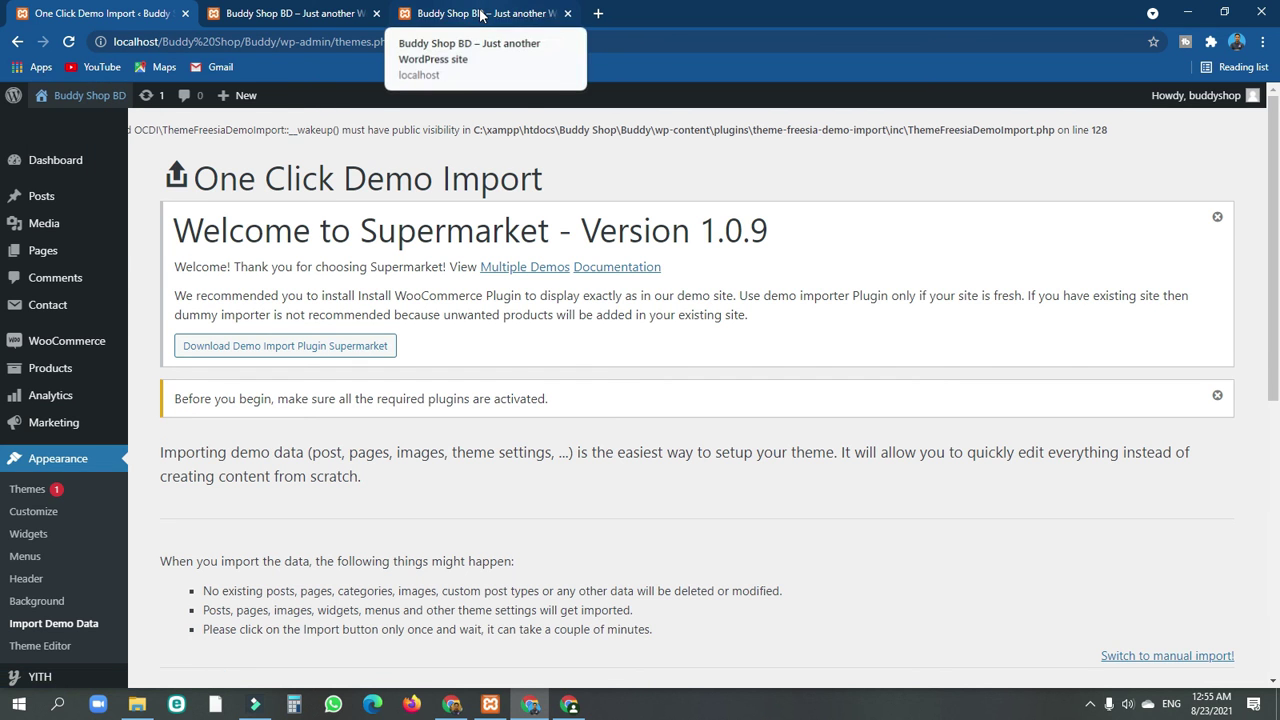
pyautogui.click(481, 14)
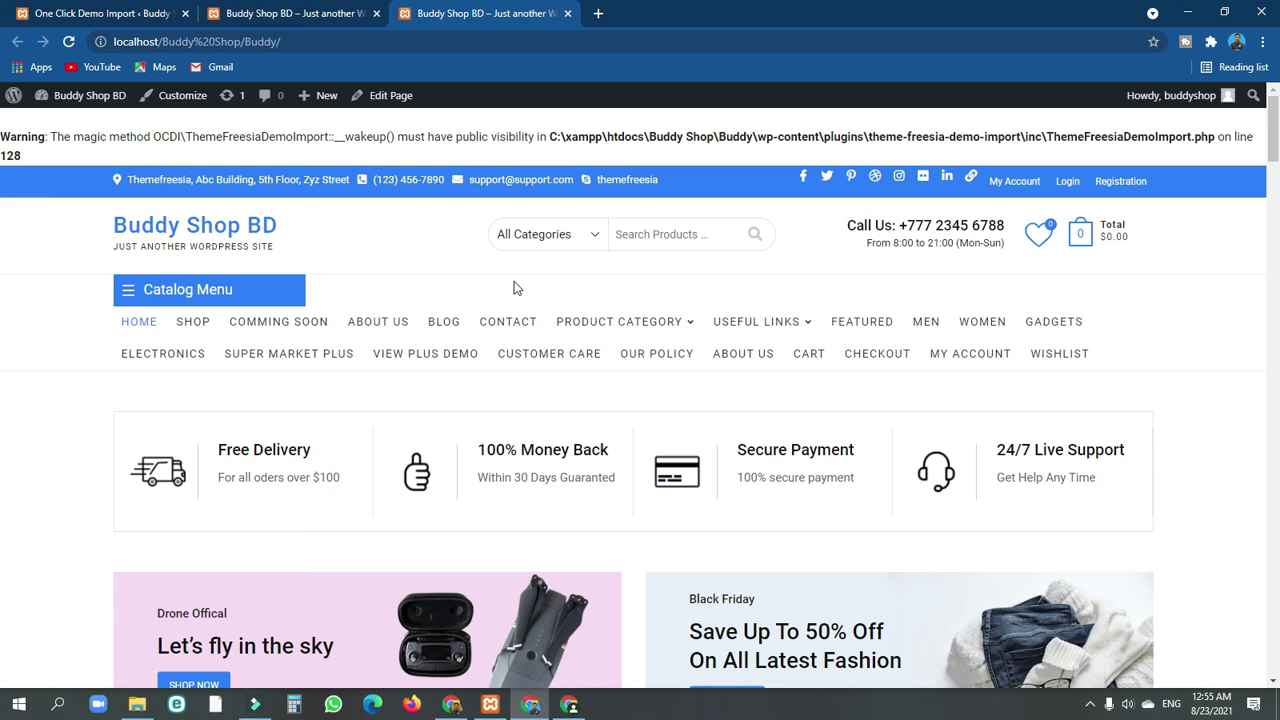
# Examine the imported shop front page from its product sections down to the footer and back, and return to the demo import page.
pyautogui.scroll(-5, 350, 331)
pyautogui.scroll(-15, 365, 334)
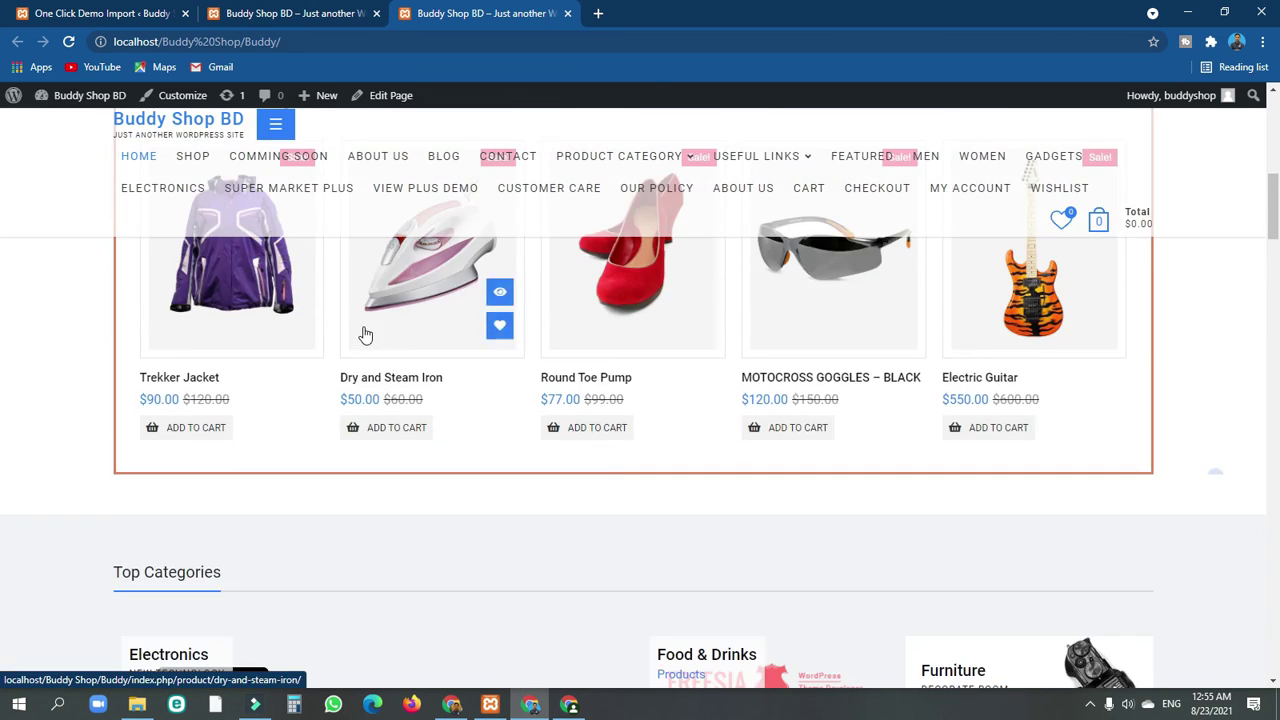
pyautogui.scroll(-6, 357, 330)
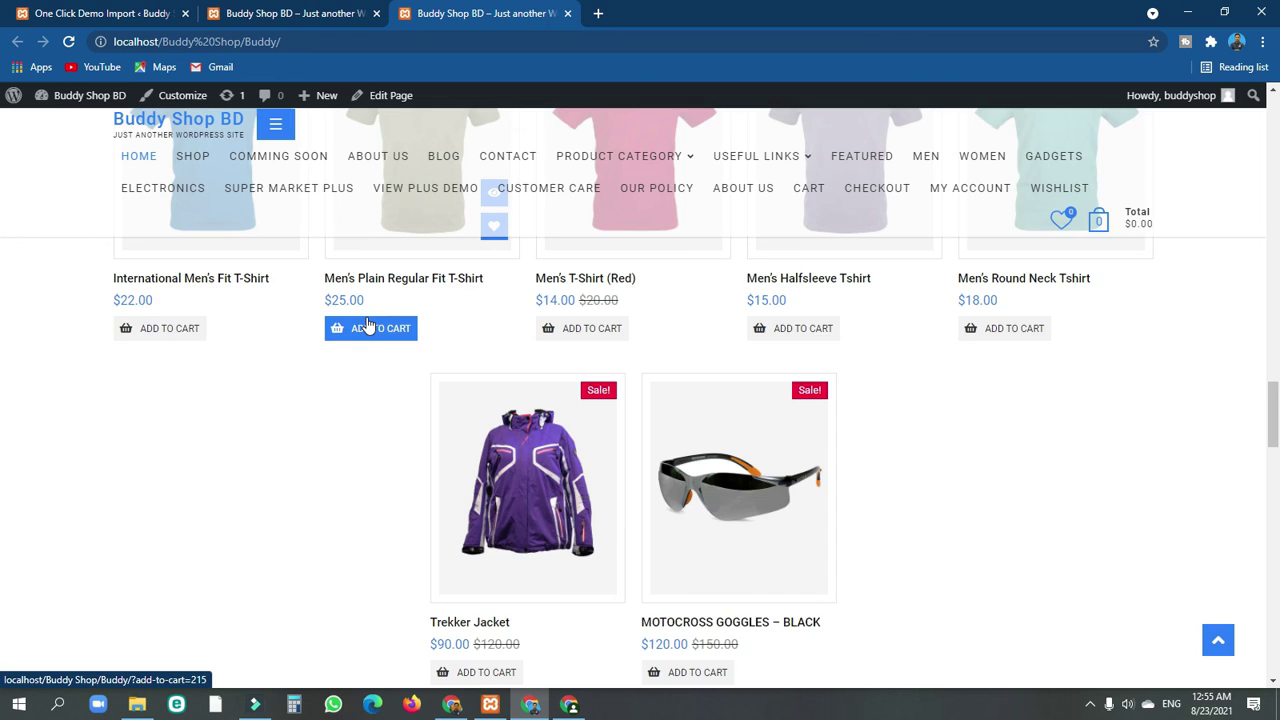
pyautogui.scroll(-10, 365, 325)
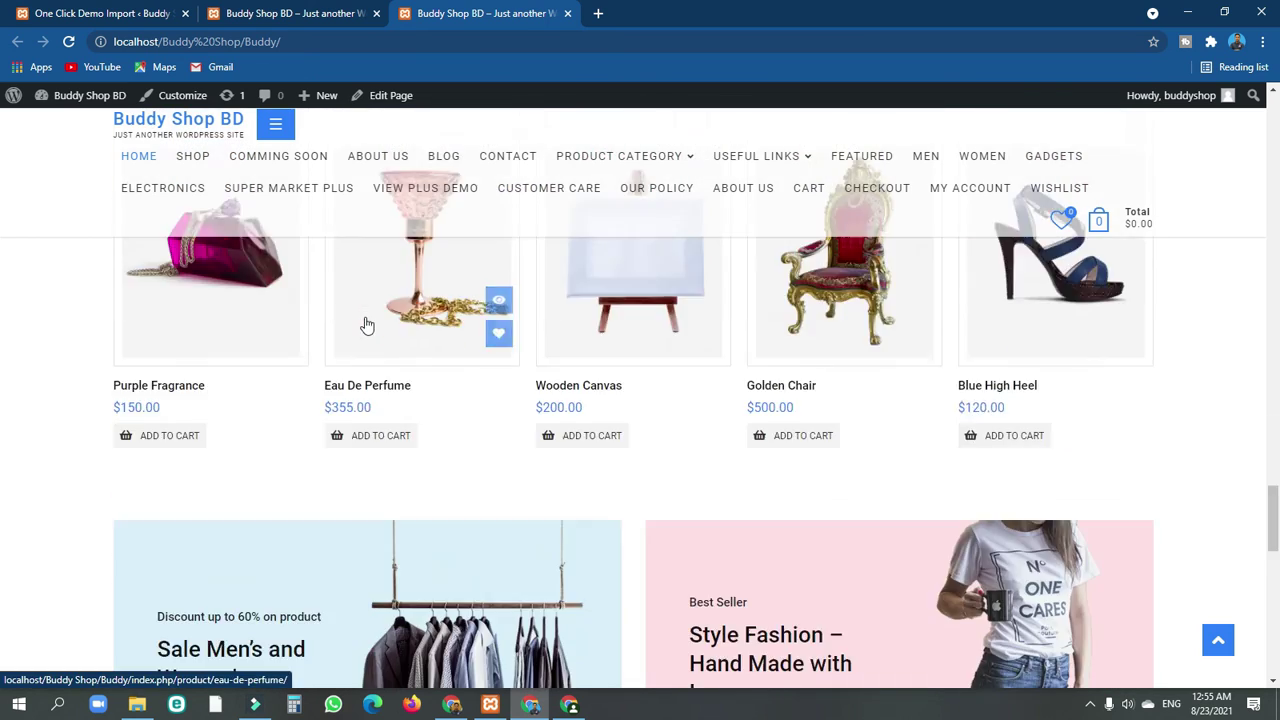
pyautogui.scroll(-7, 367, 325)
pyautogui.scroll(8, 369, 329)
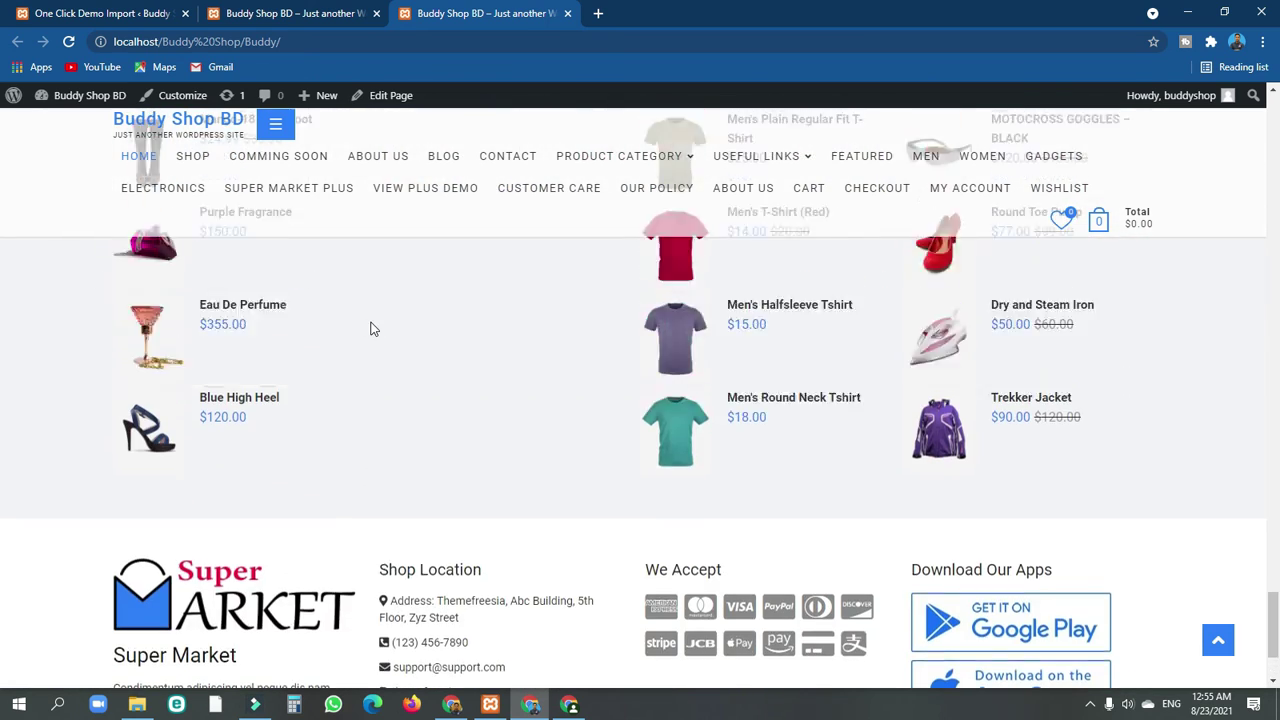
pyautogui.scroll(15, 370, 325)
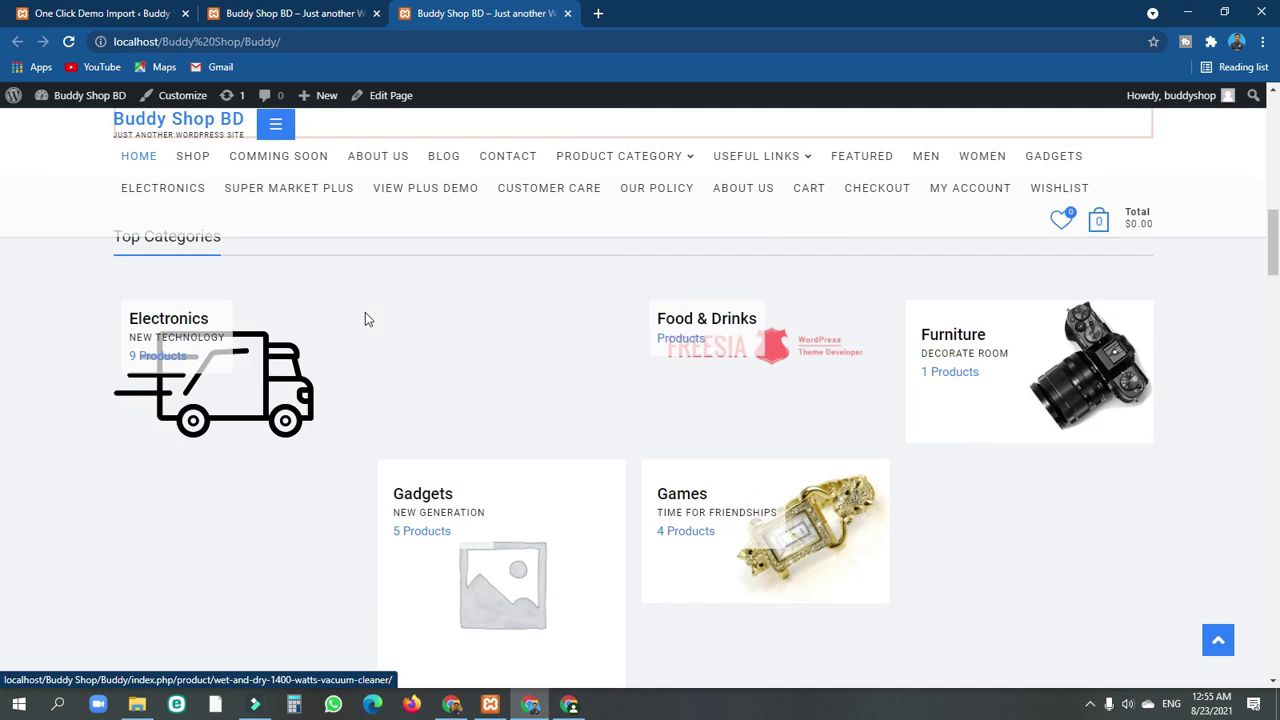
pyautogui.click(118, 14)
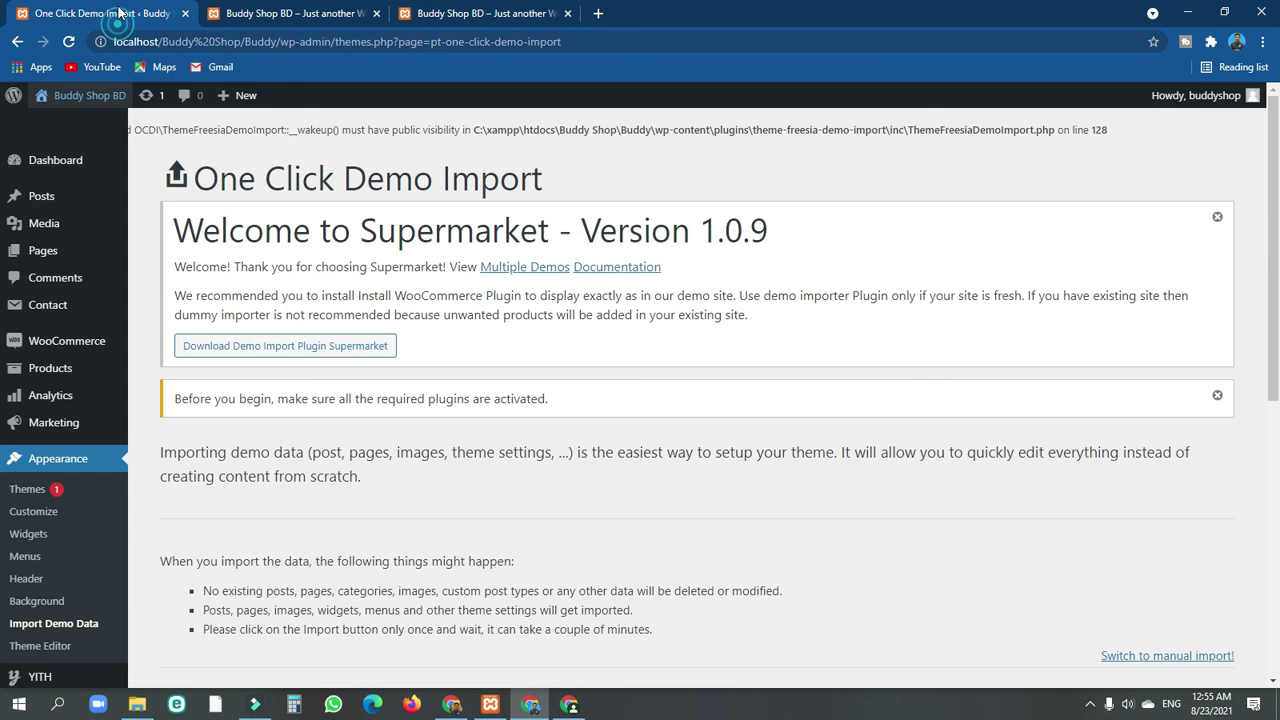